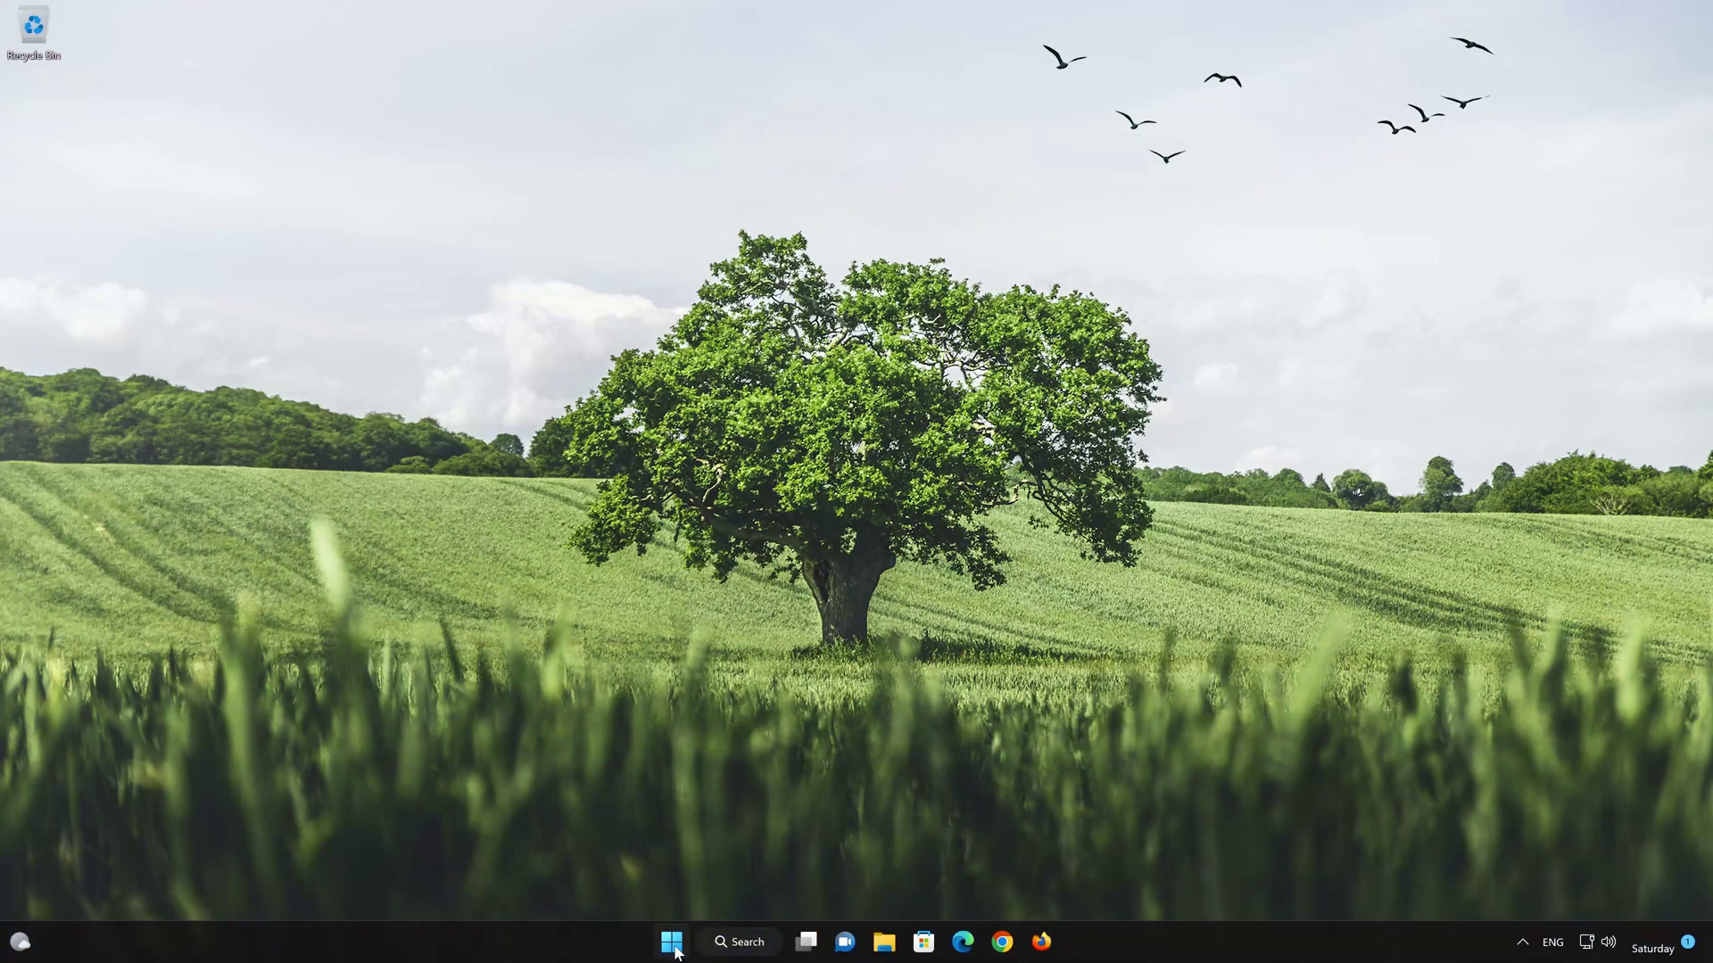
Go to Settings > Apps > Installed apps and scroll the list to Sticky Notes
click(674, 946)
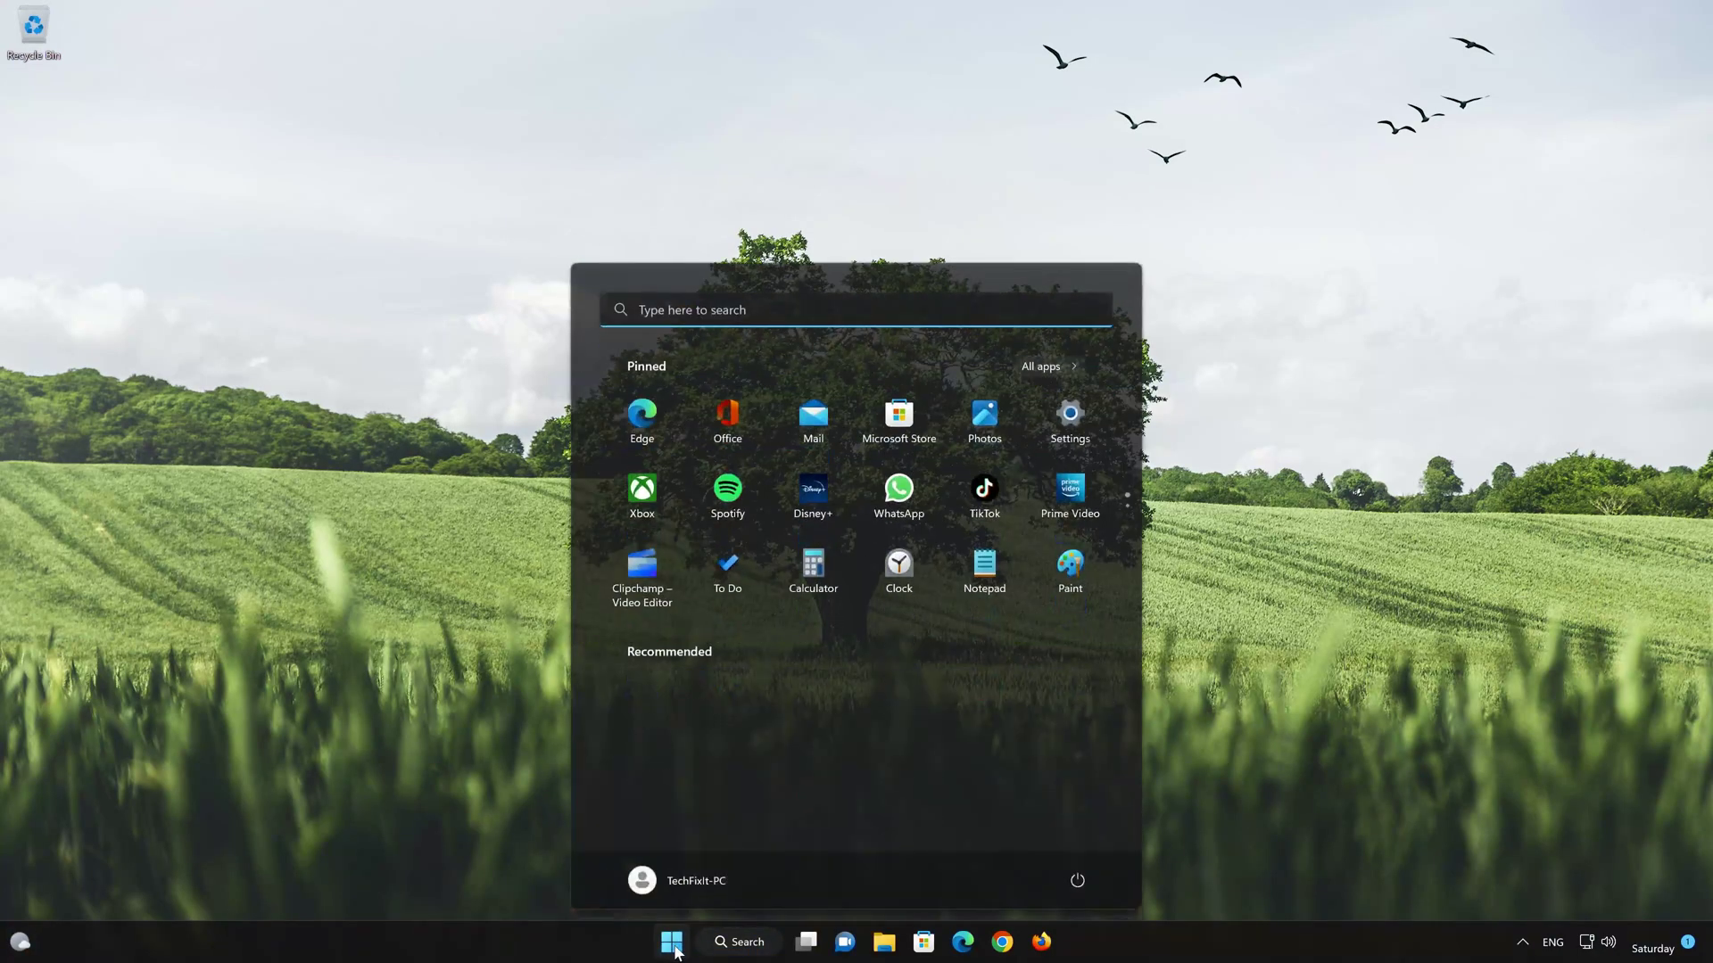
click(1070, 416)
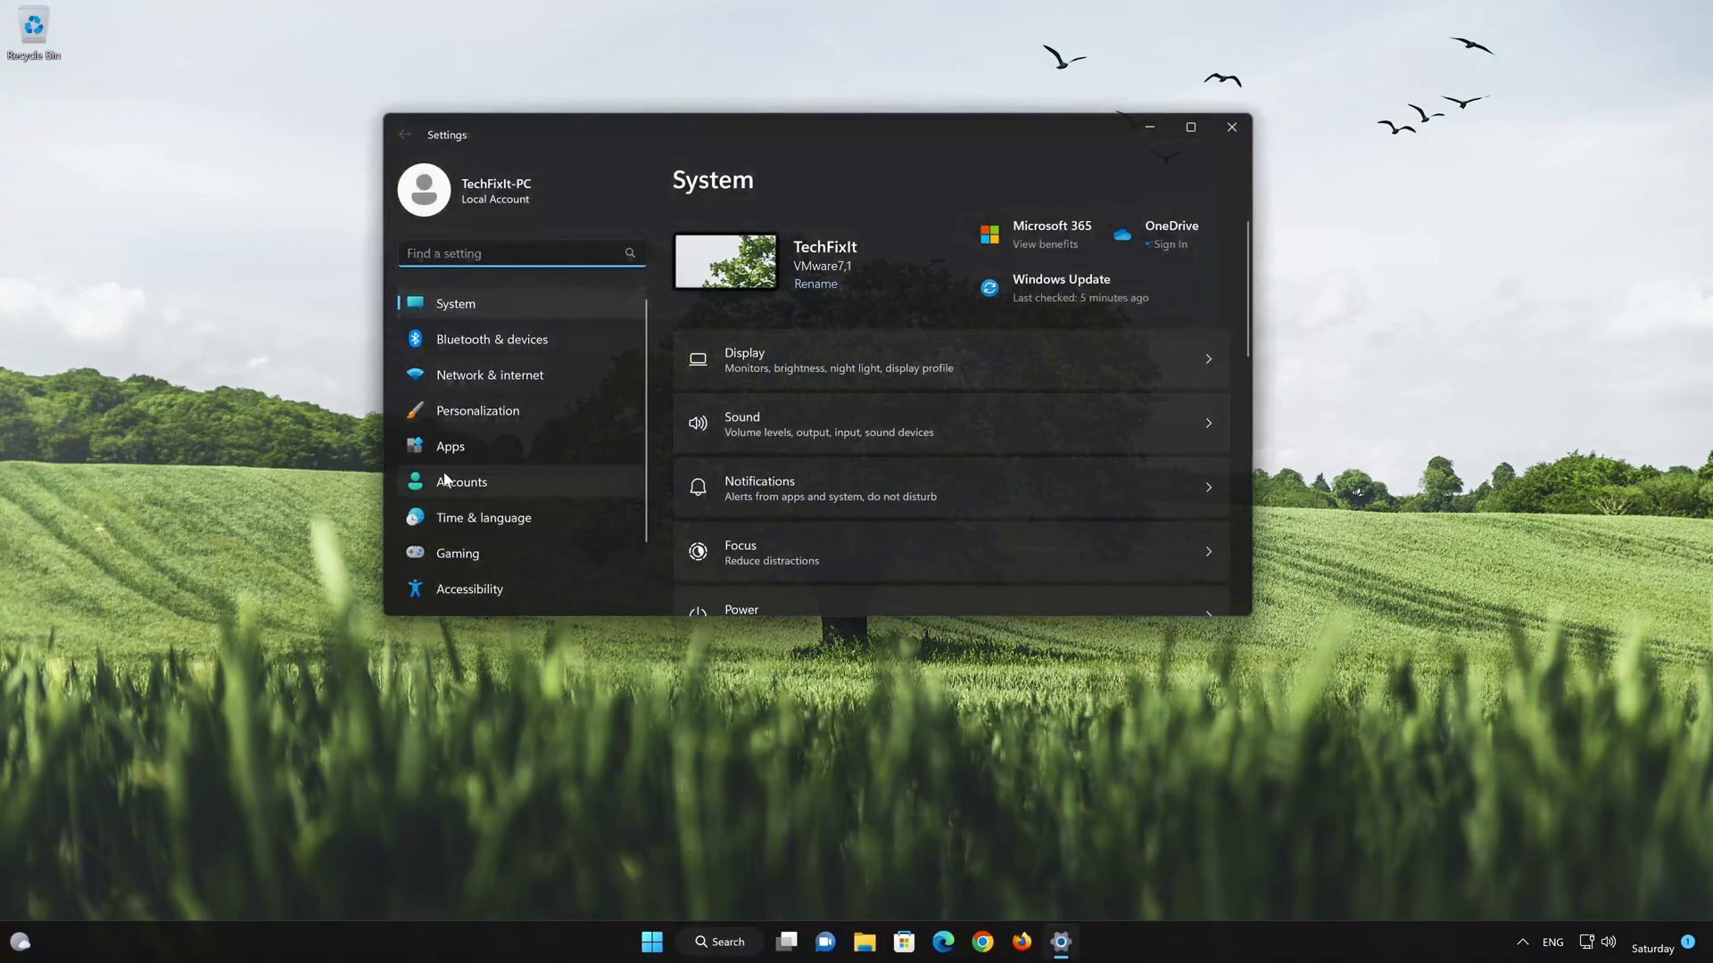
click(488, 451)
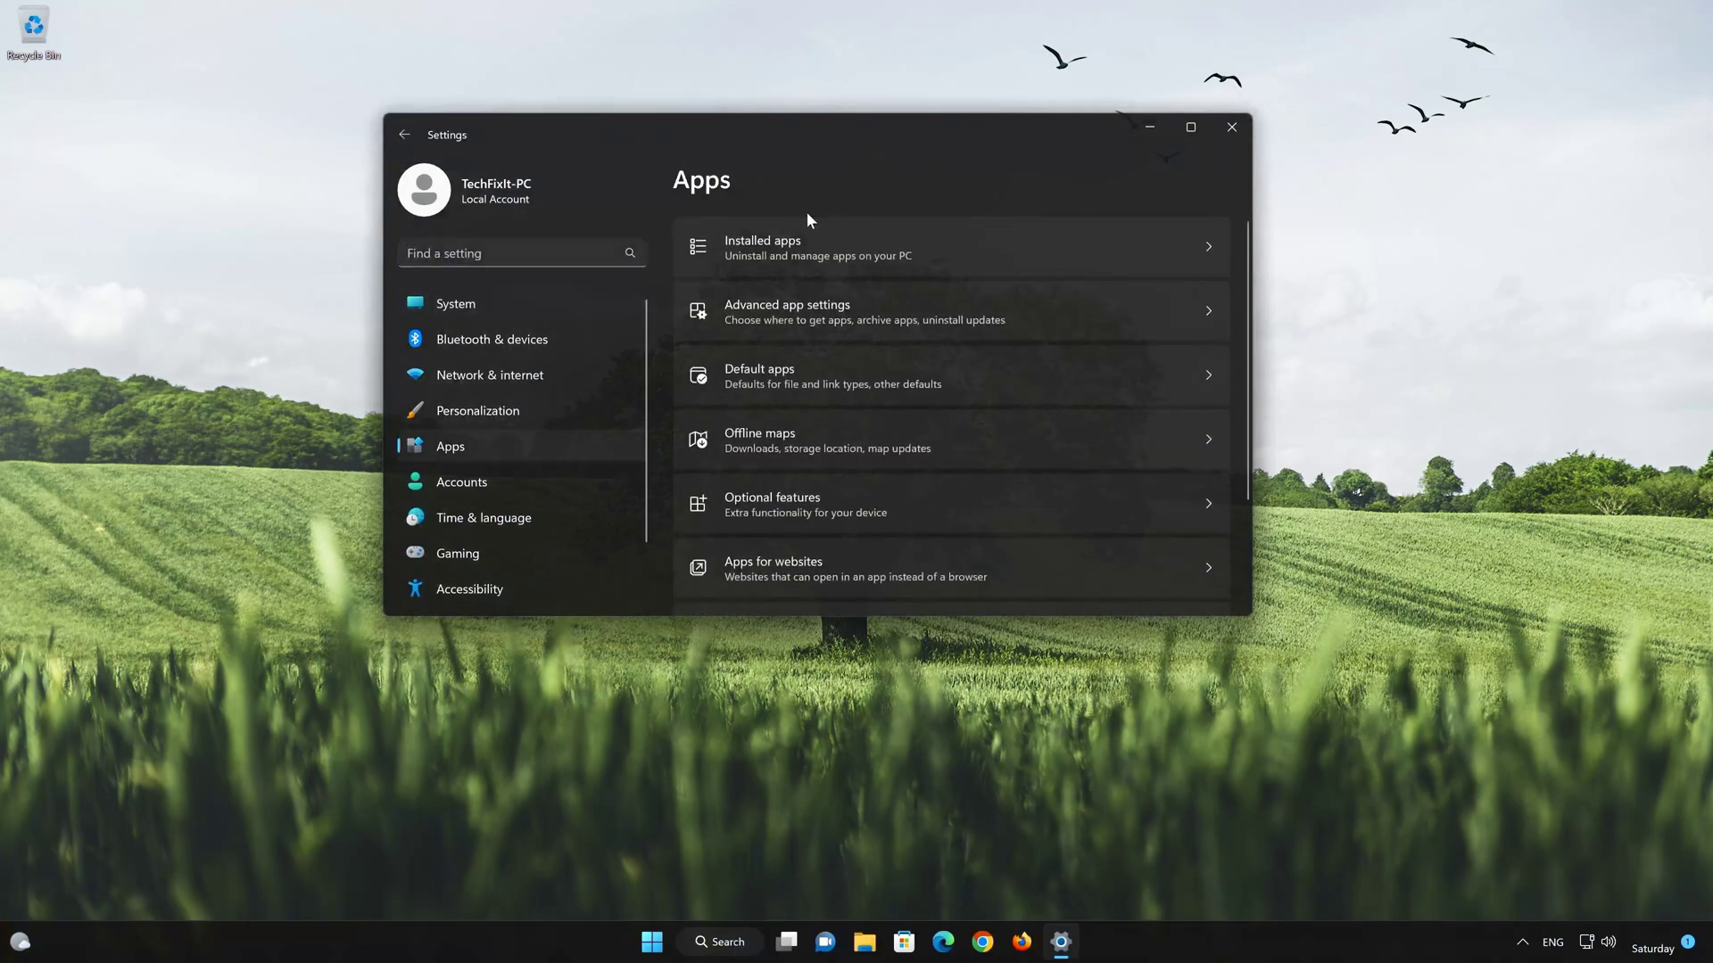
click(837, 251)
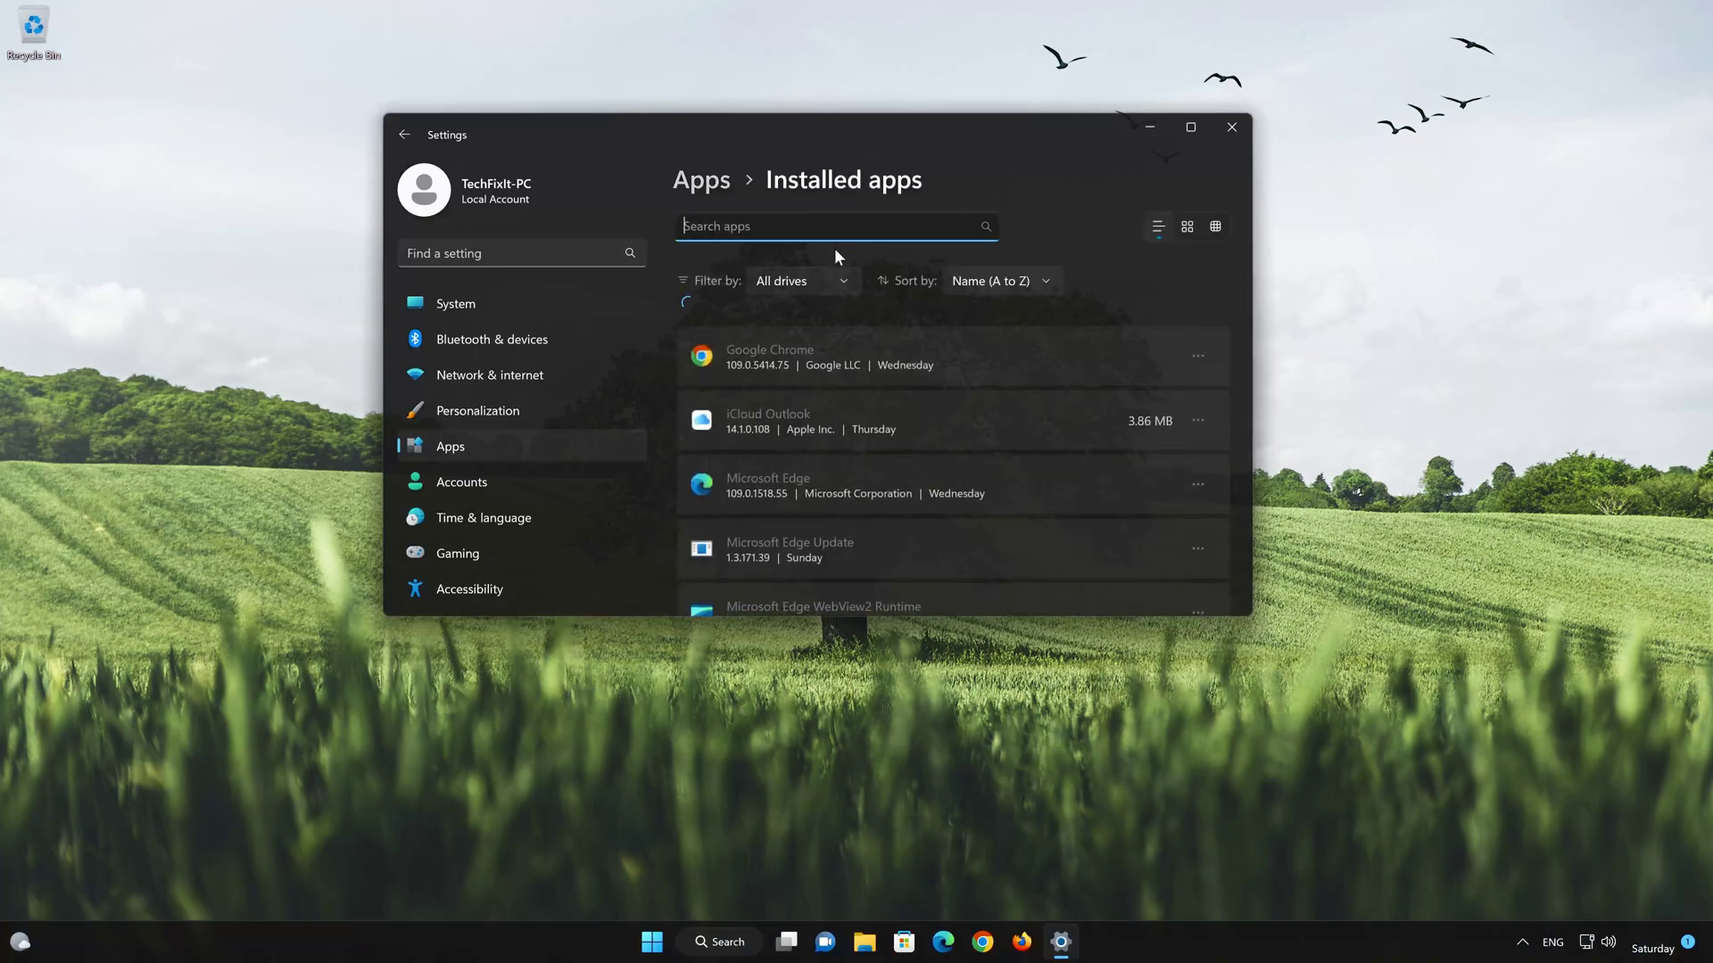
scroll(887, 335, down, 5)
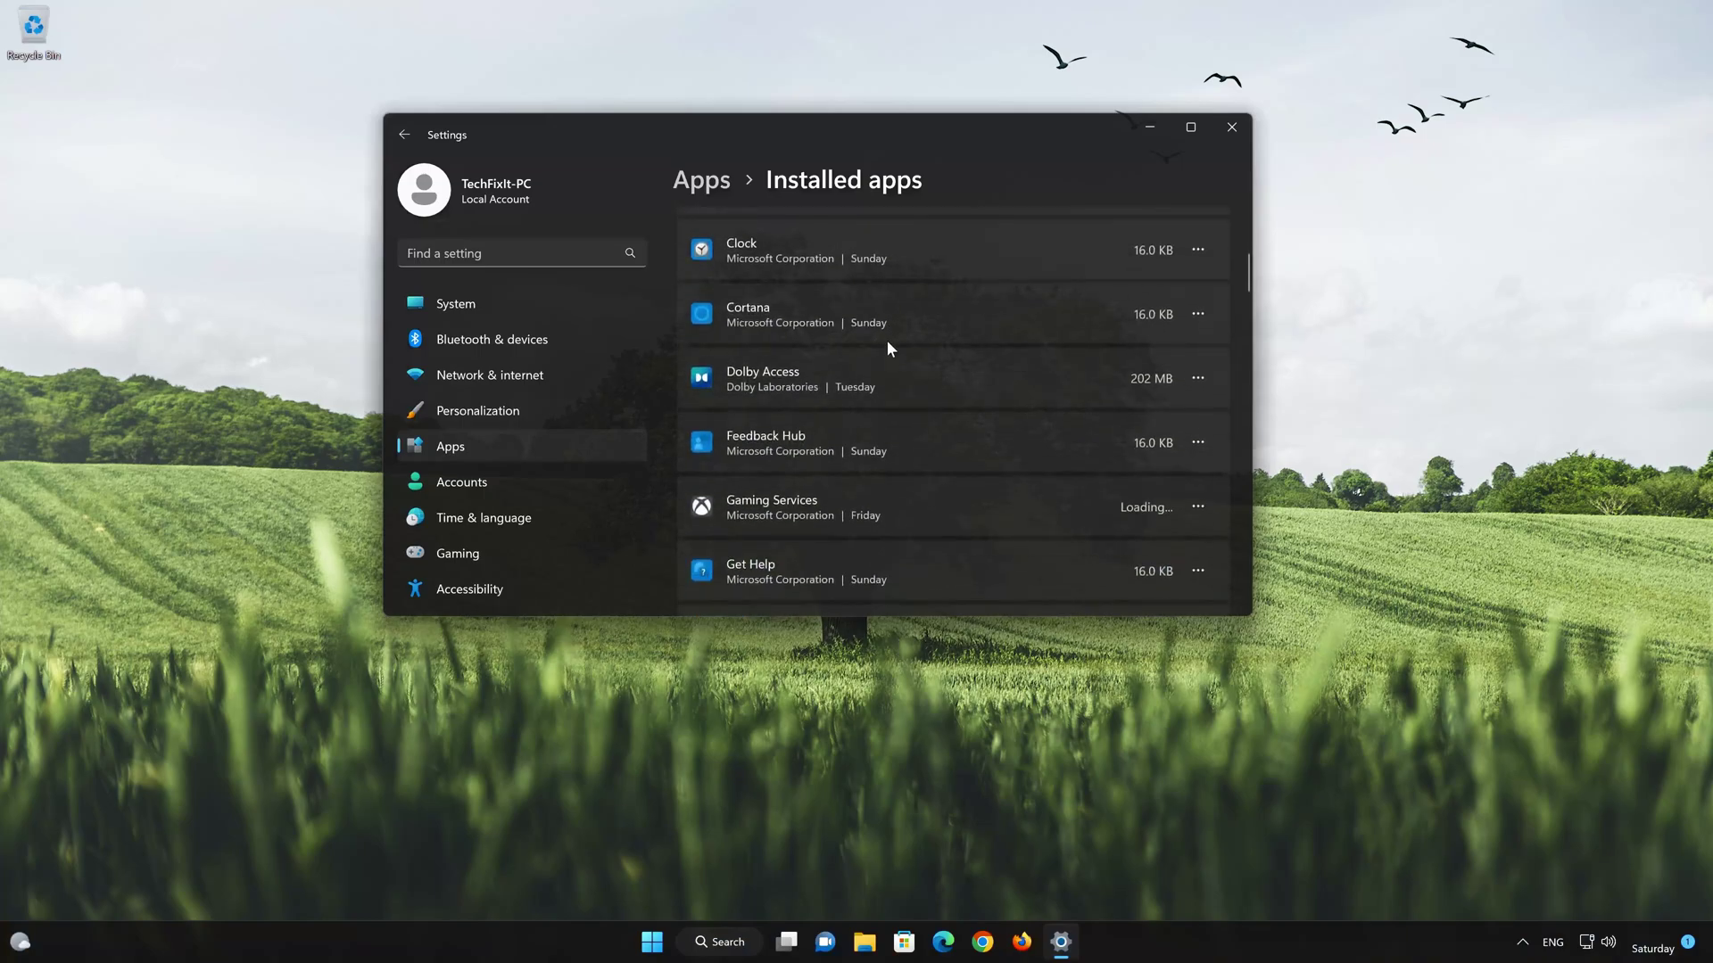
scroll(889, 348, down, 15)
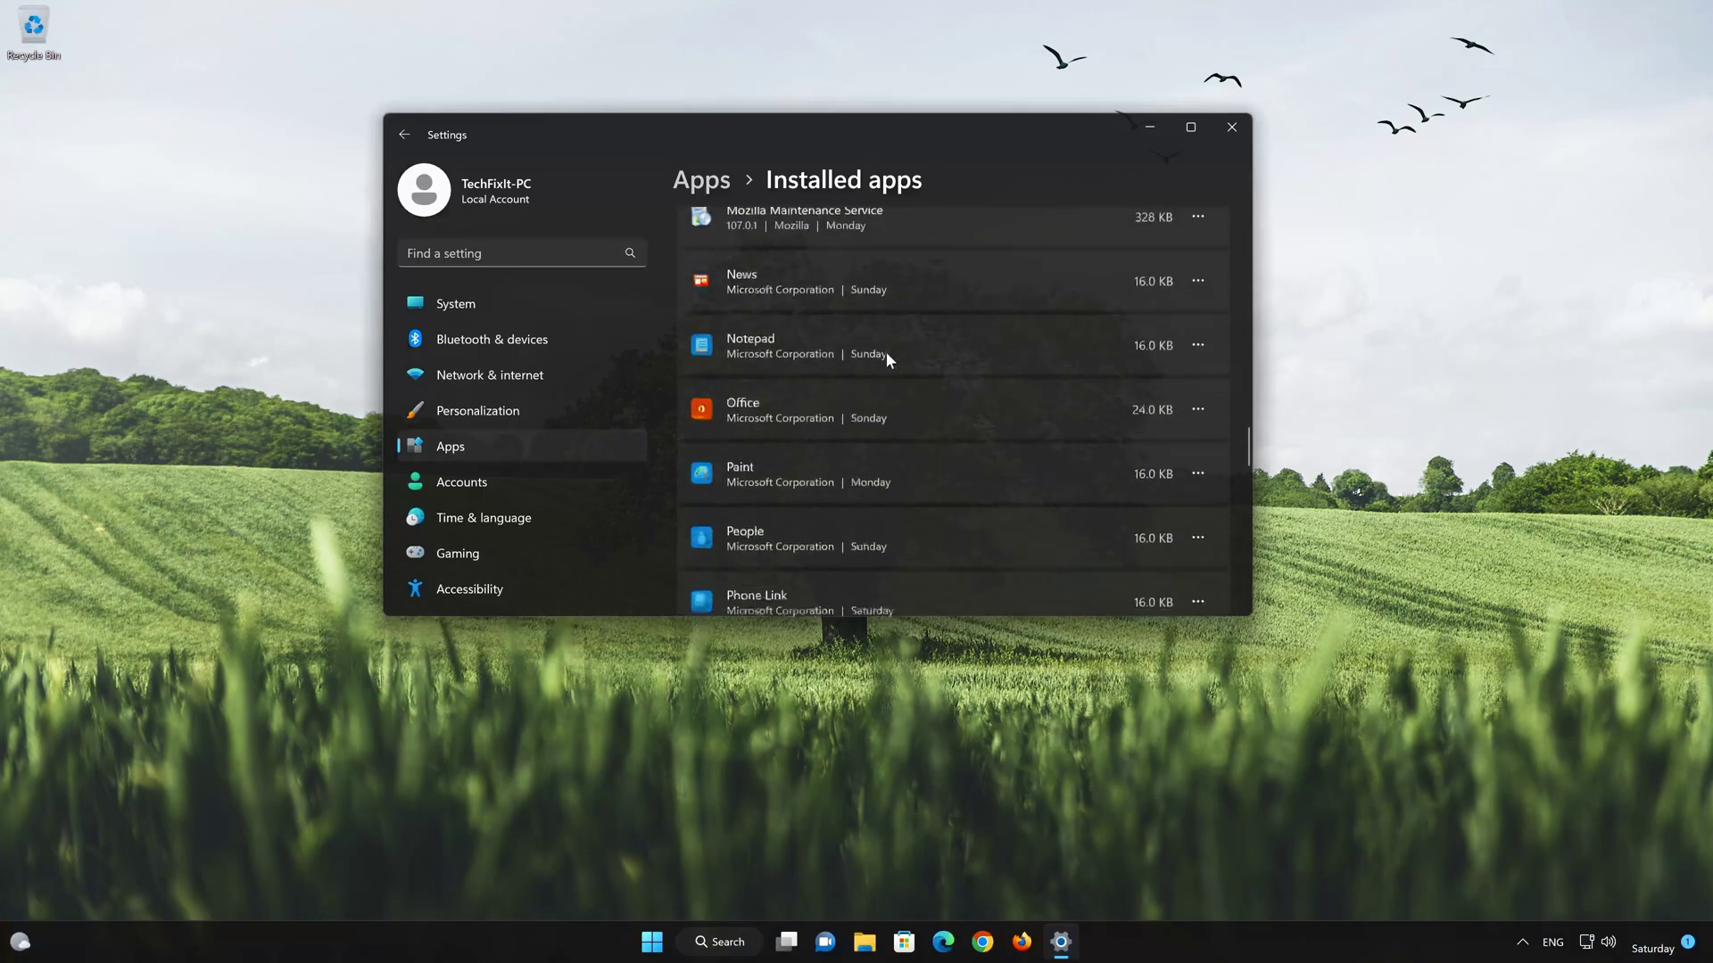
scroll(885, 355, down, 10)
scroll(886, 356, up, 3)
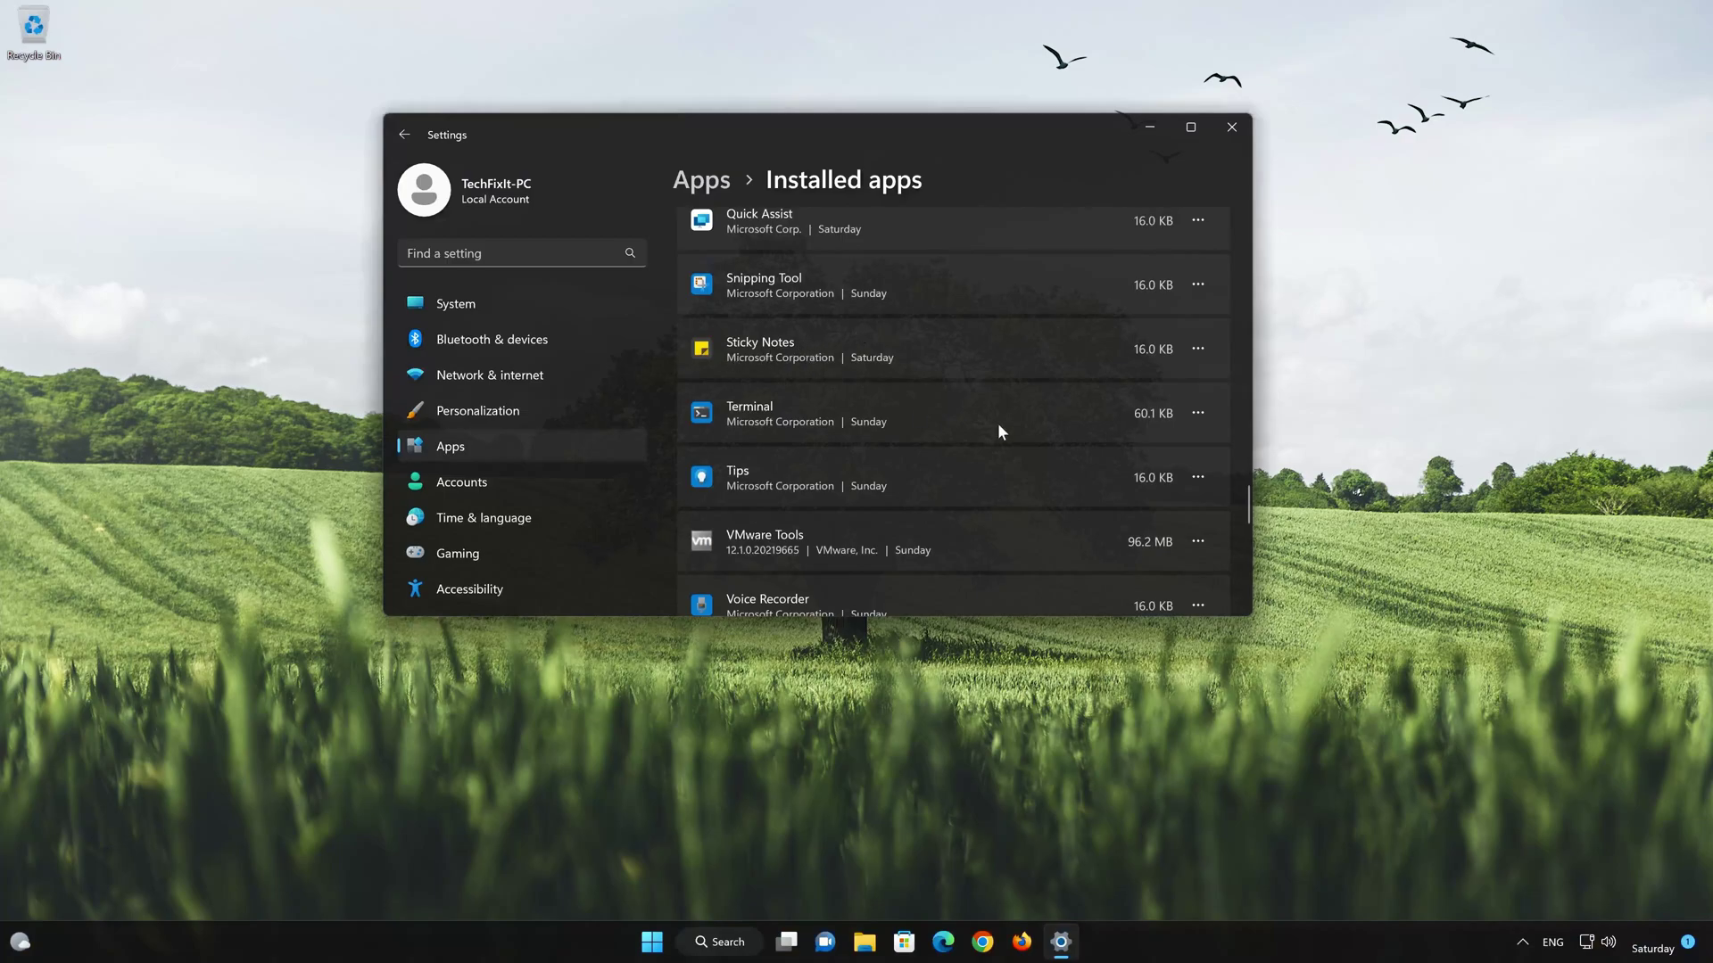
Open Sticky Notes' Advanced options and run Repair from the Reset section
click(1198, 350)
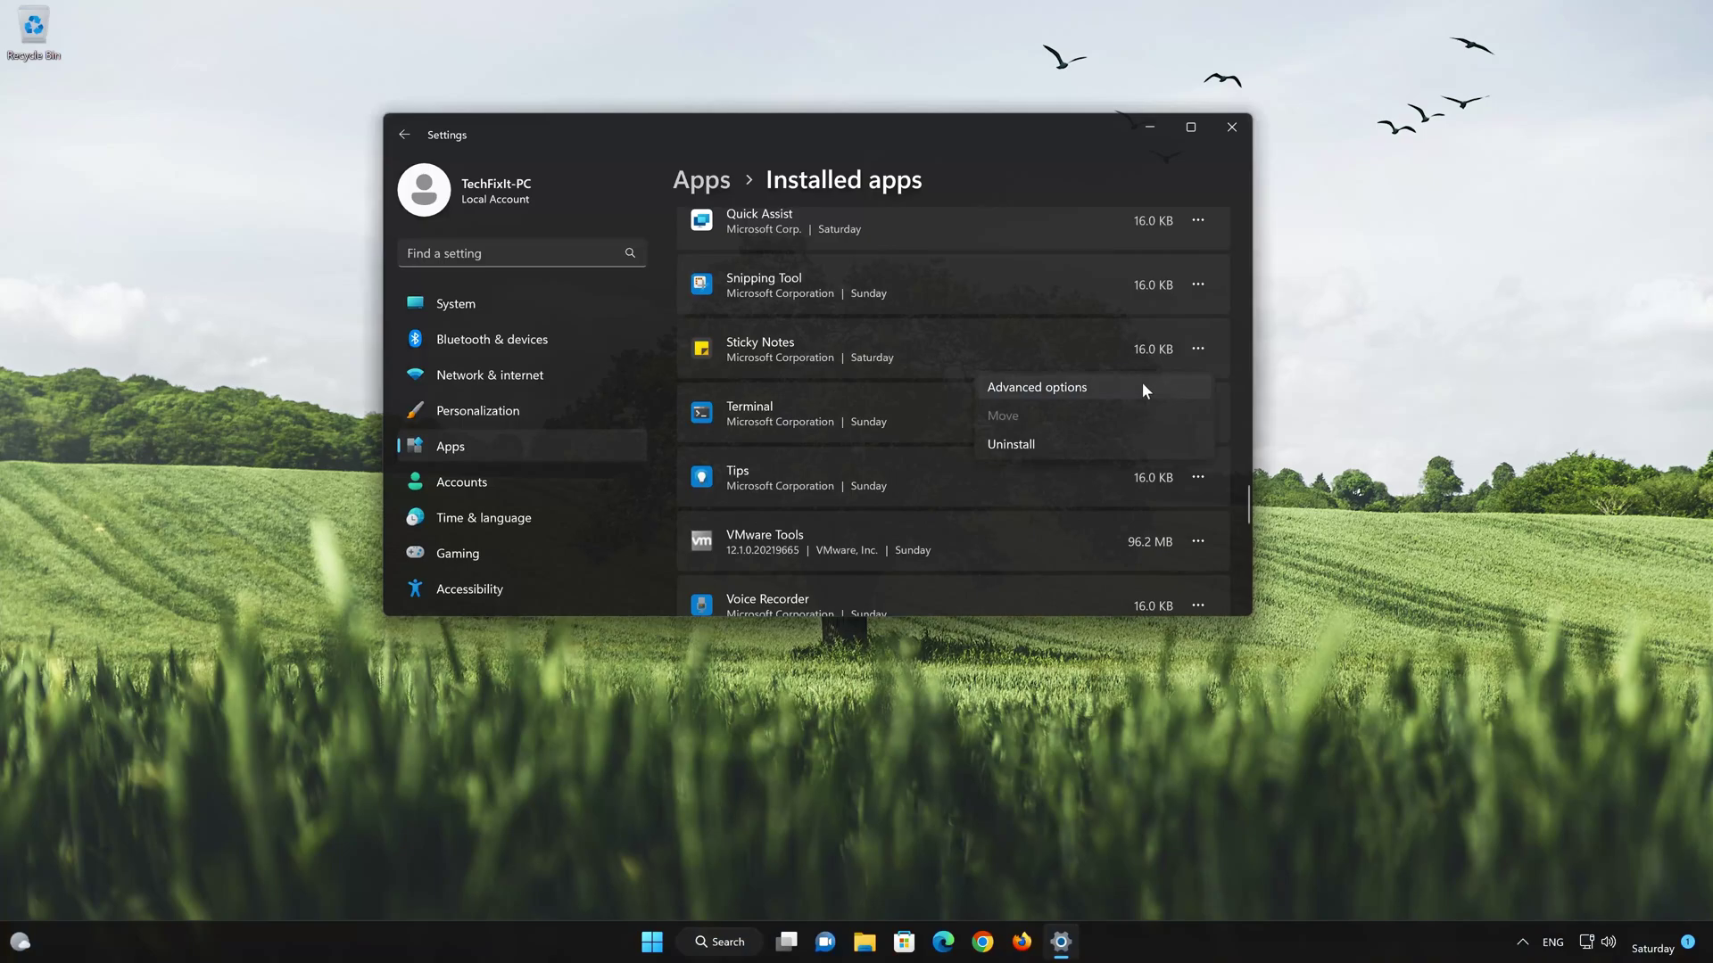
click(1092, 387)
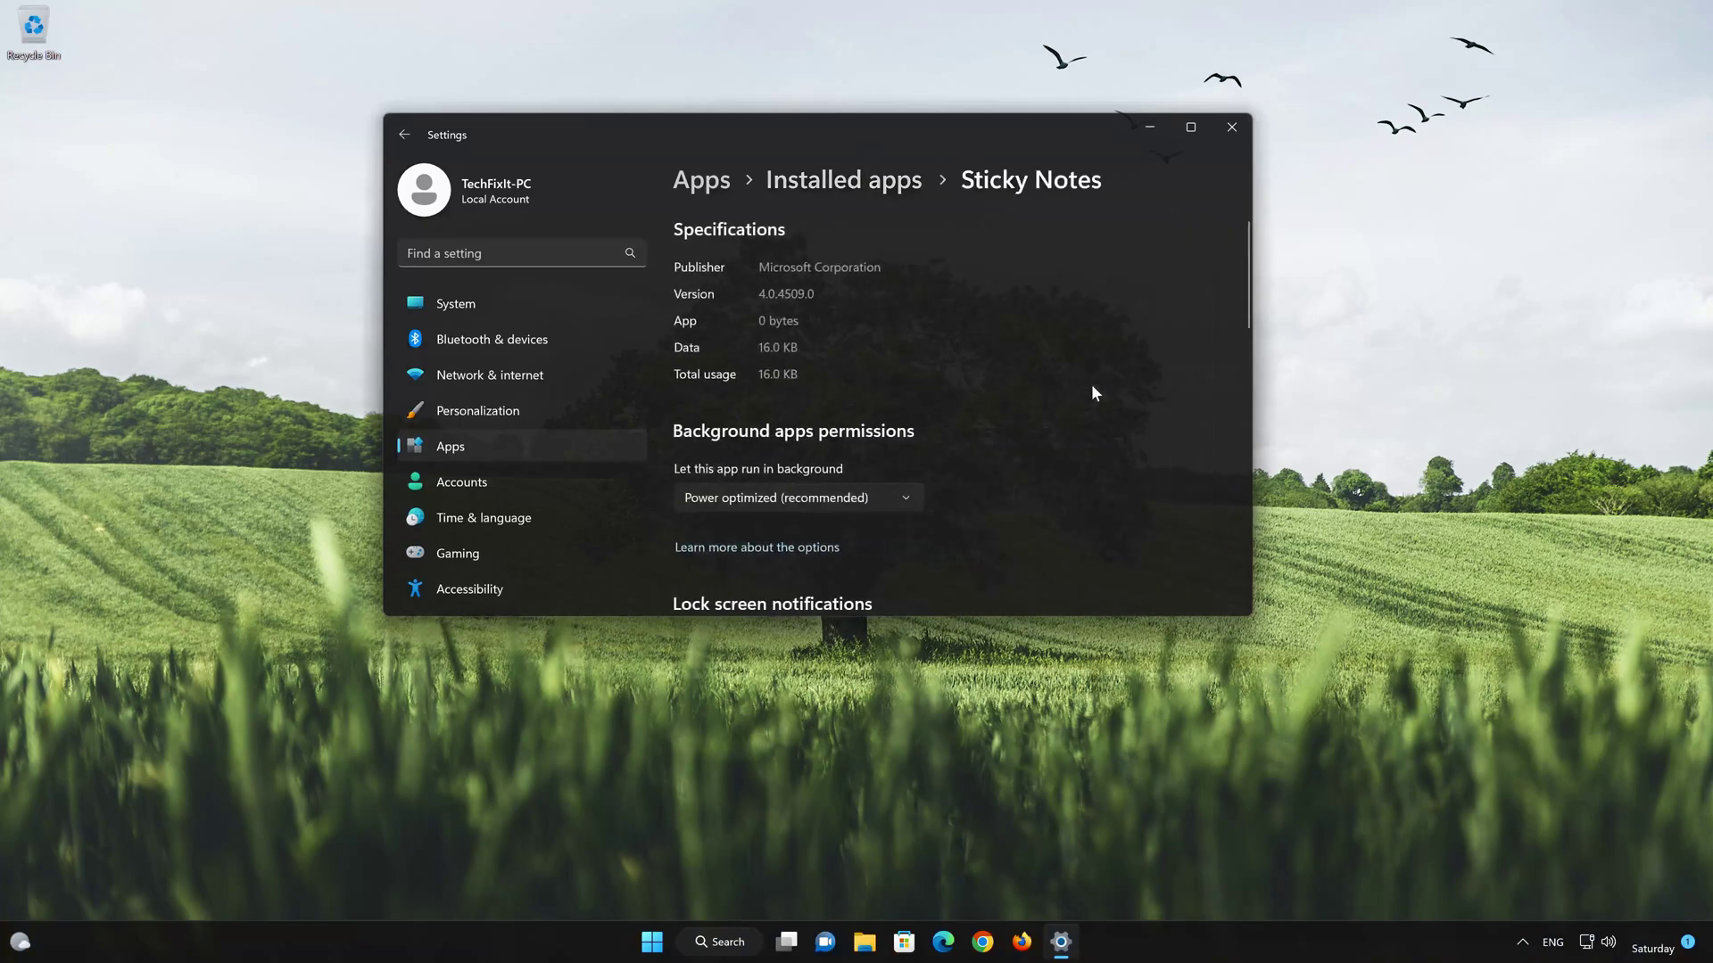
scroll(1092, 387, down, 10)
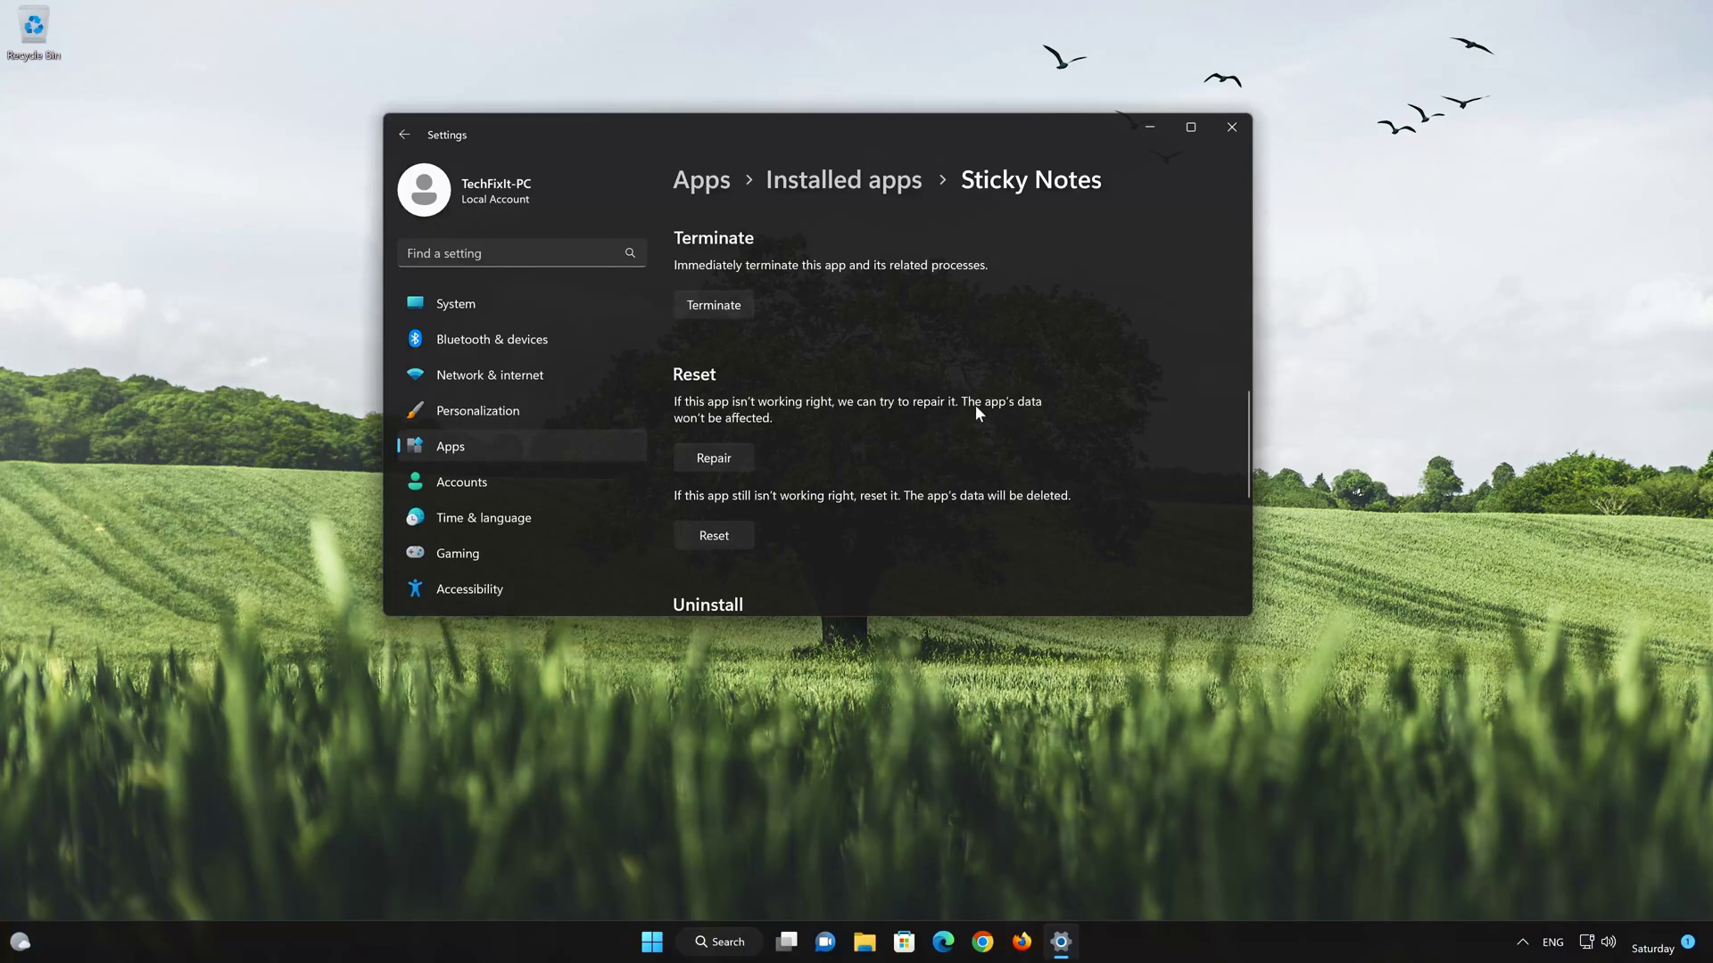
click(710, 459)
scroll(711, 464, down, 1)
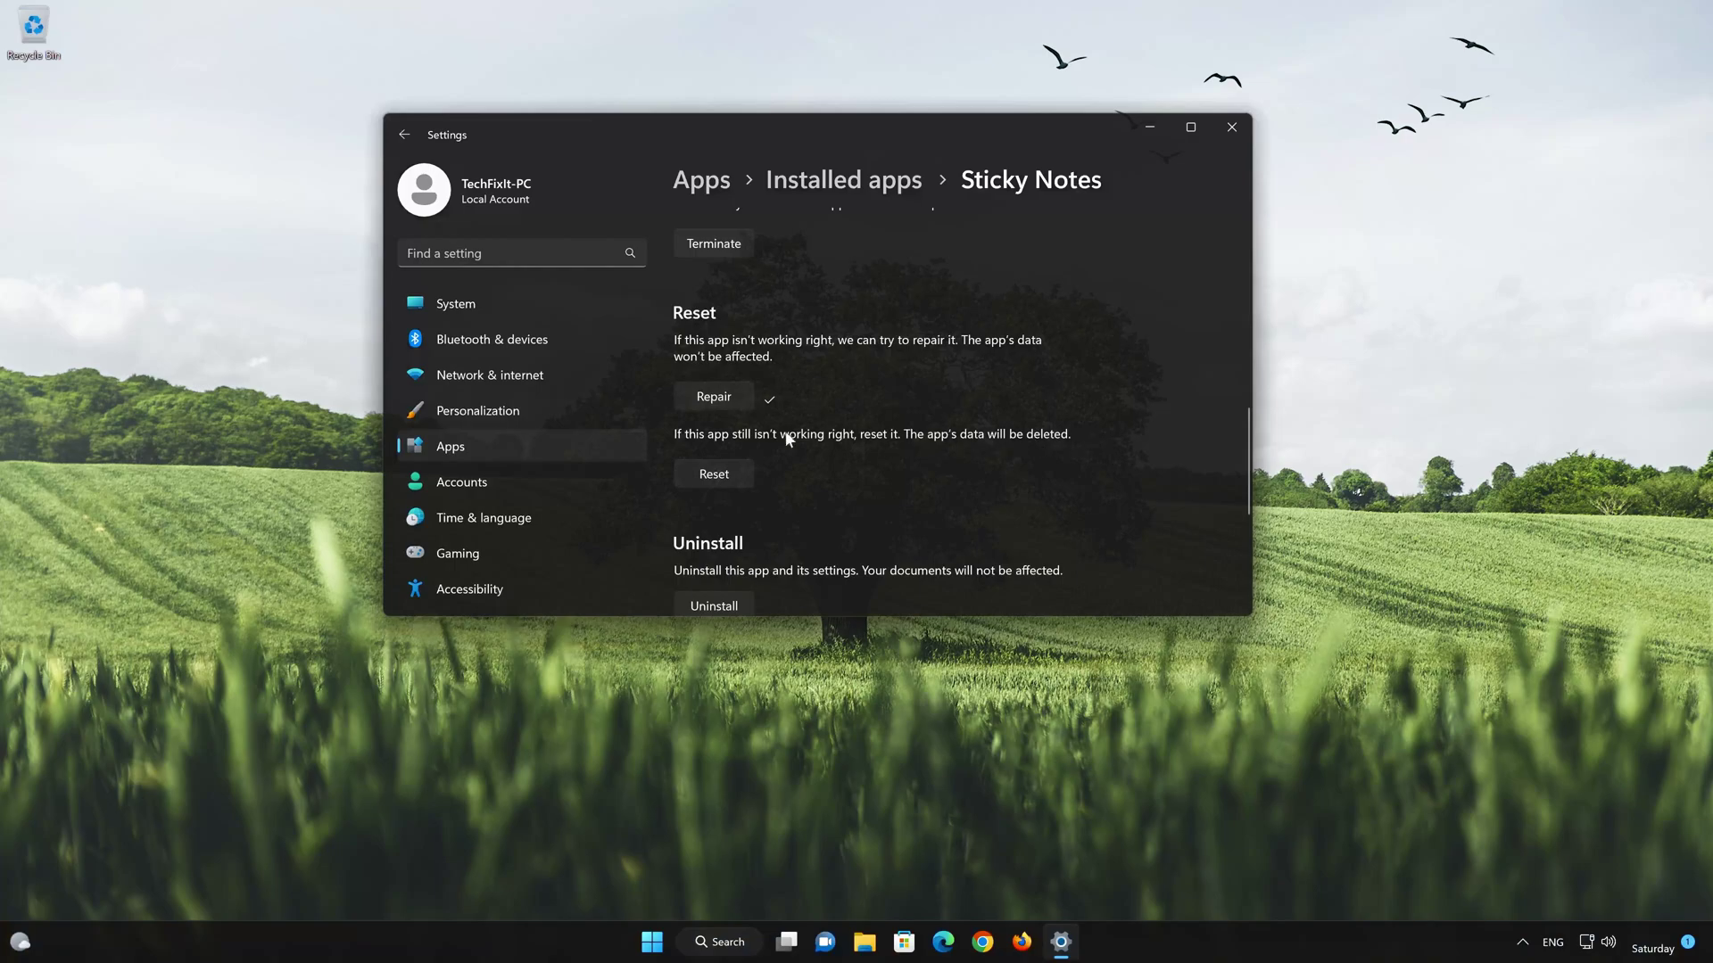
Reset Sticky Notes and confirm deleting its app data
click(703, 477)
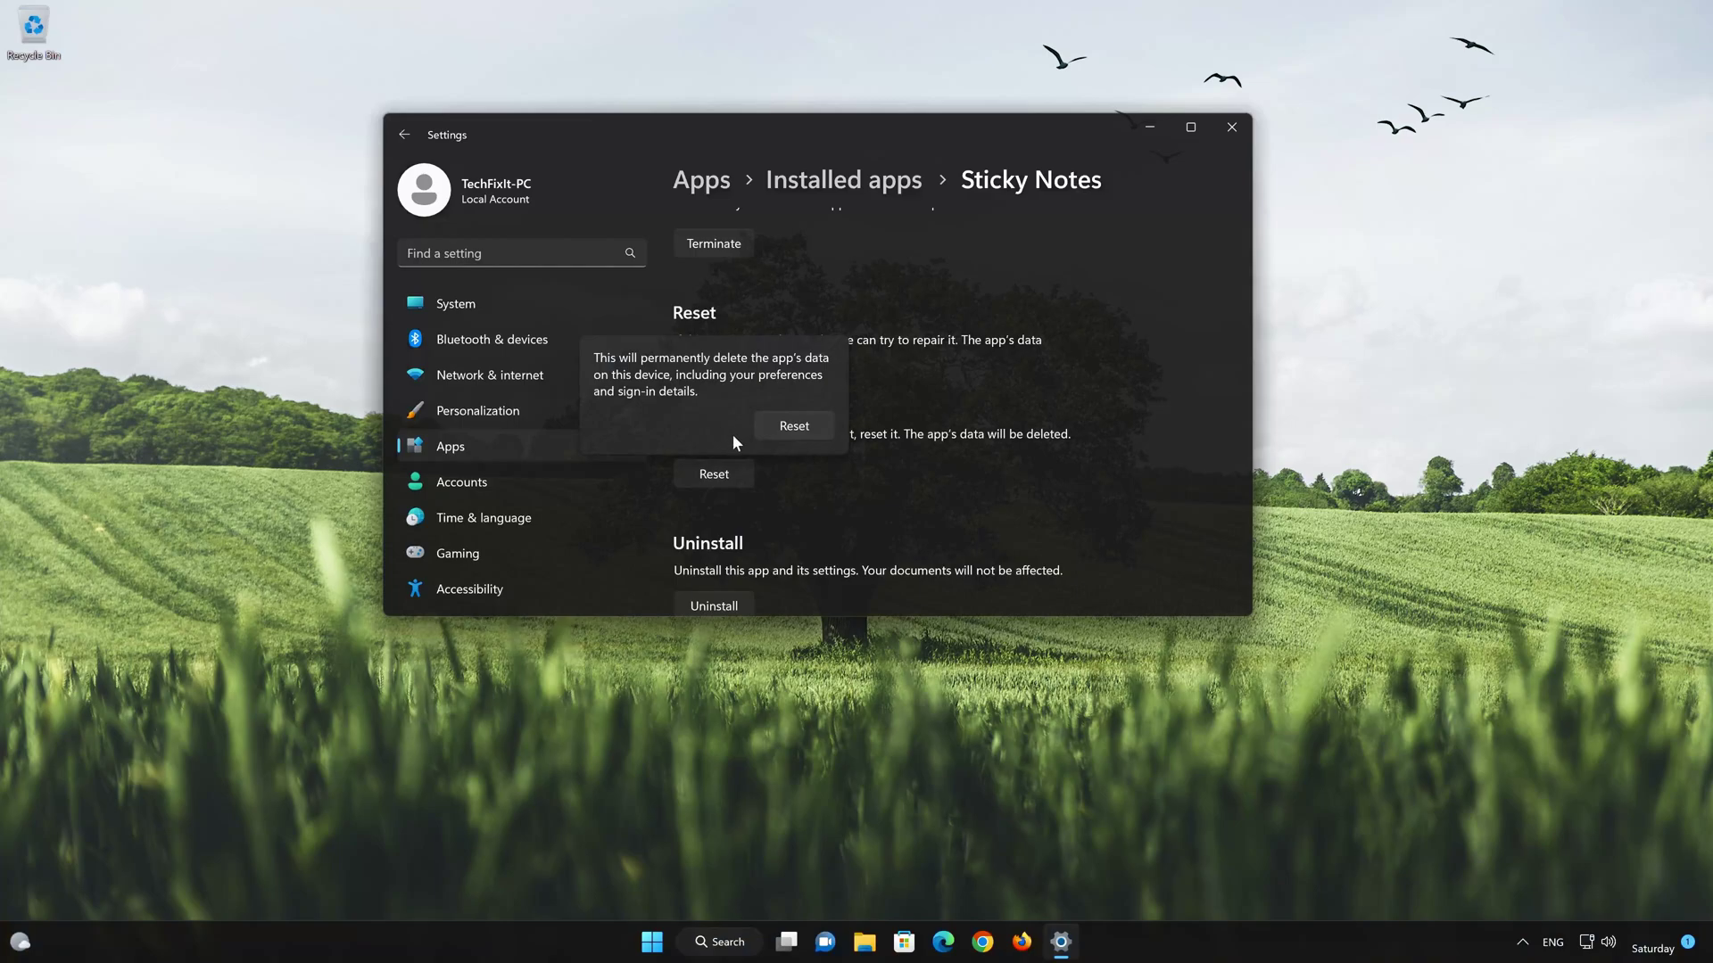
click(816, 424)
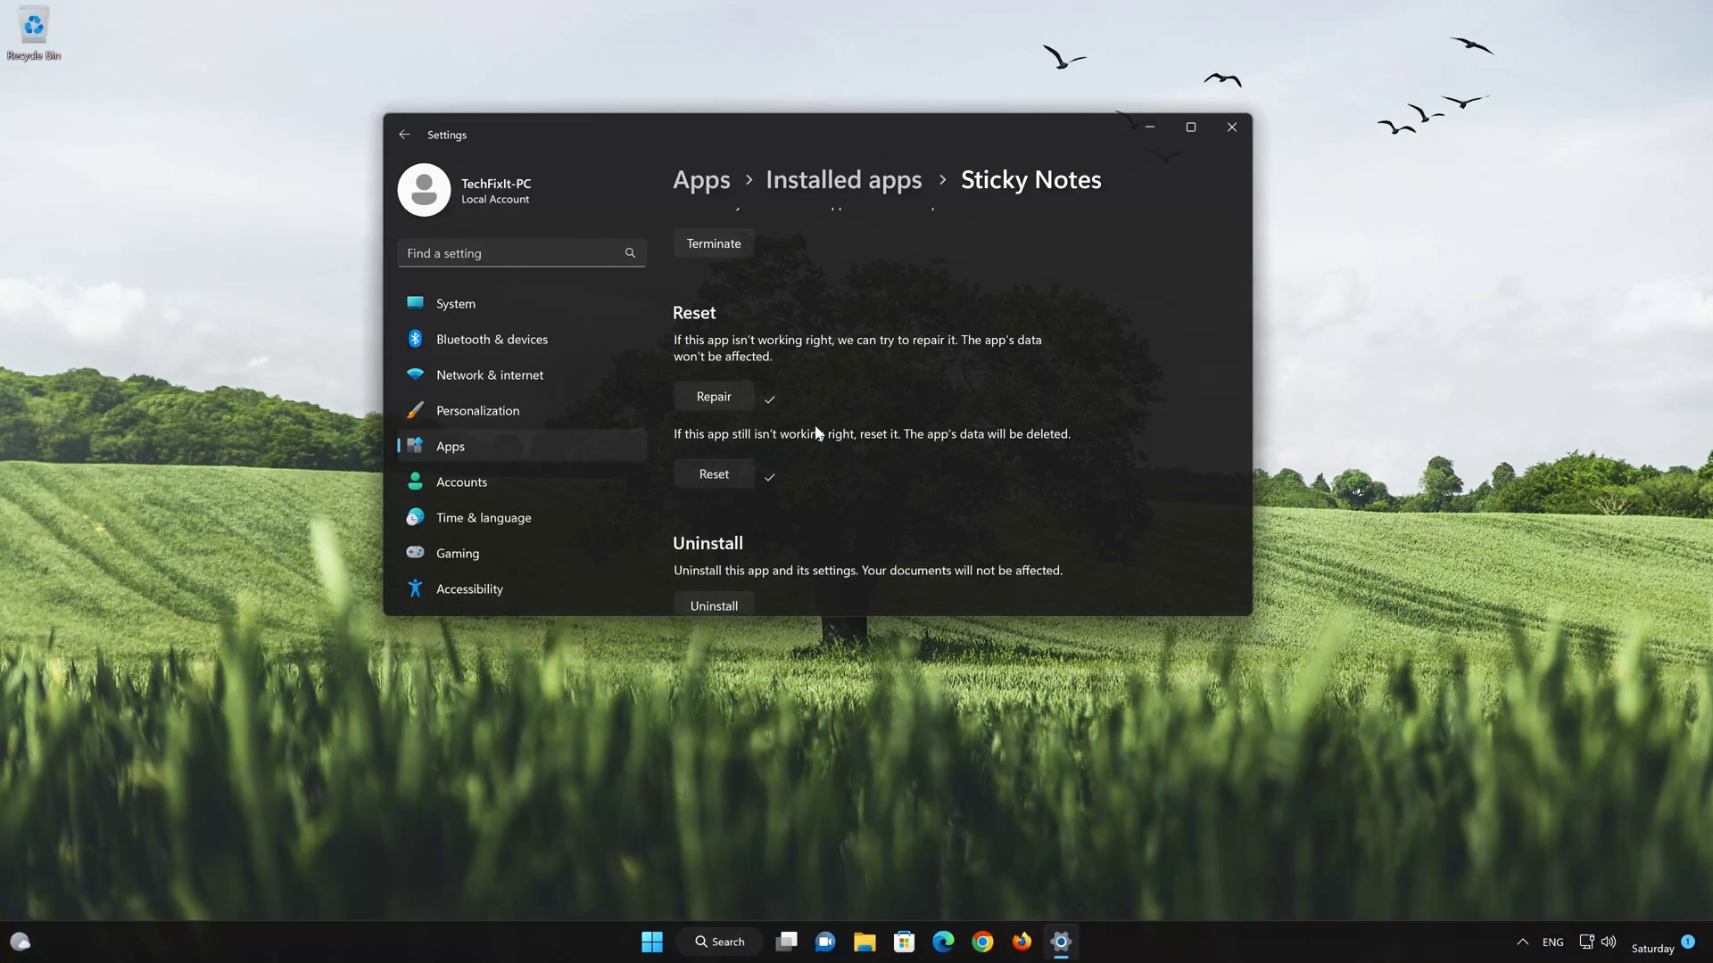
scroll(816, 433, down, 3)
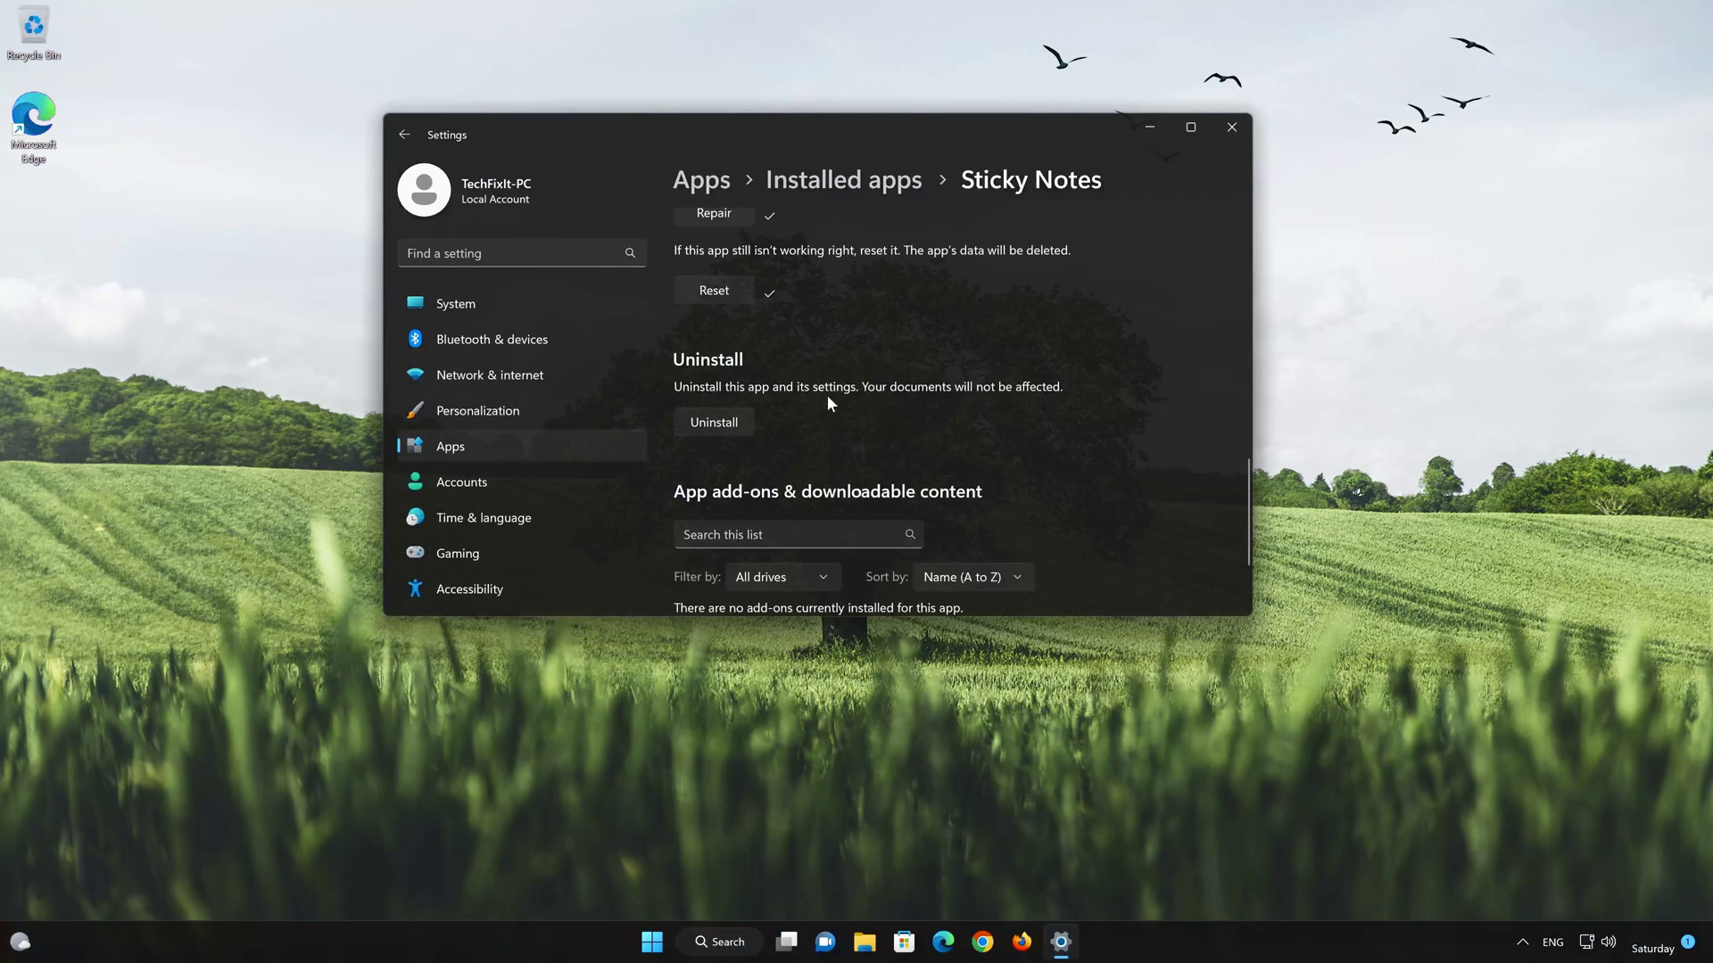
Uninstall Sticky Notes, confirm the removal, and close the Settings window
click(711, 428)
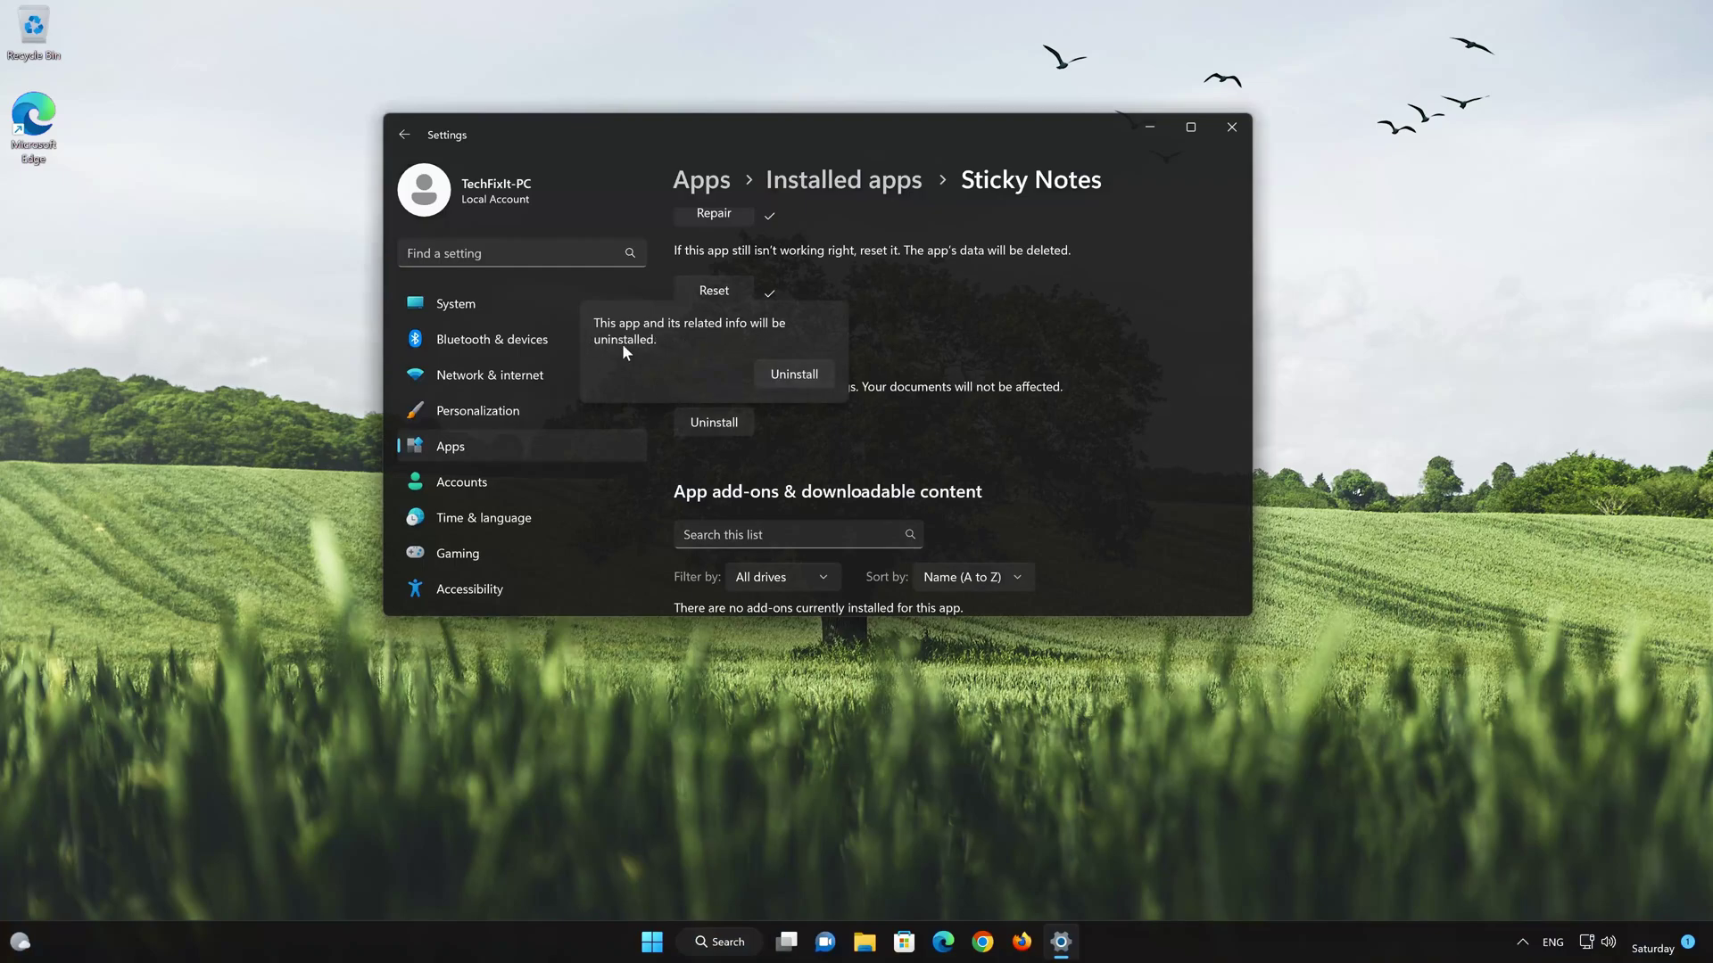
click(783, 376)
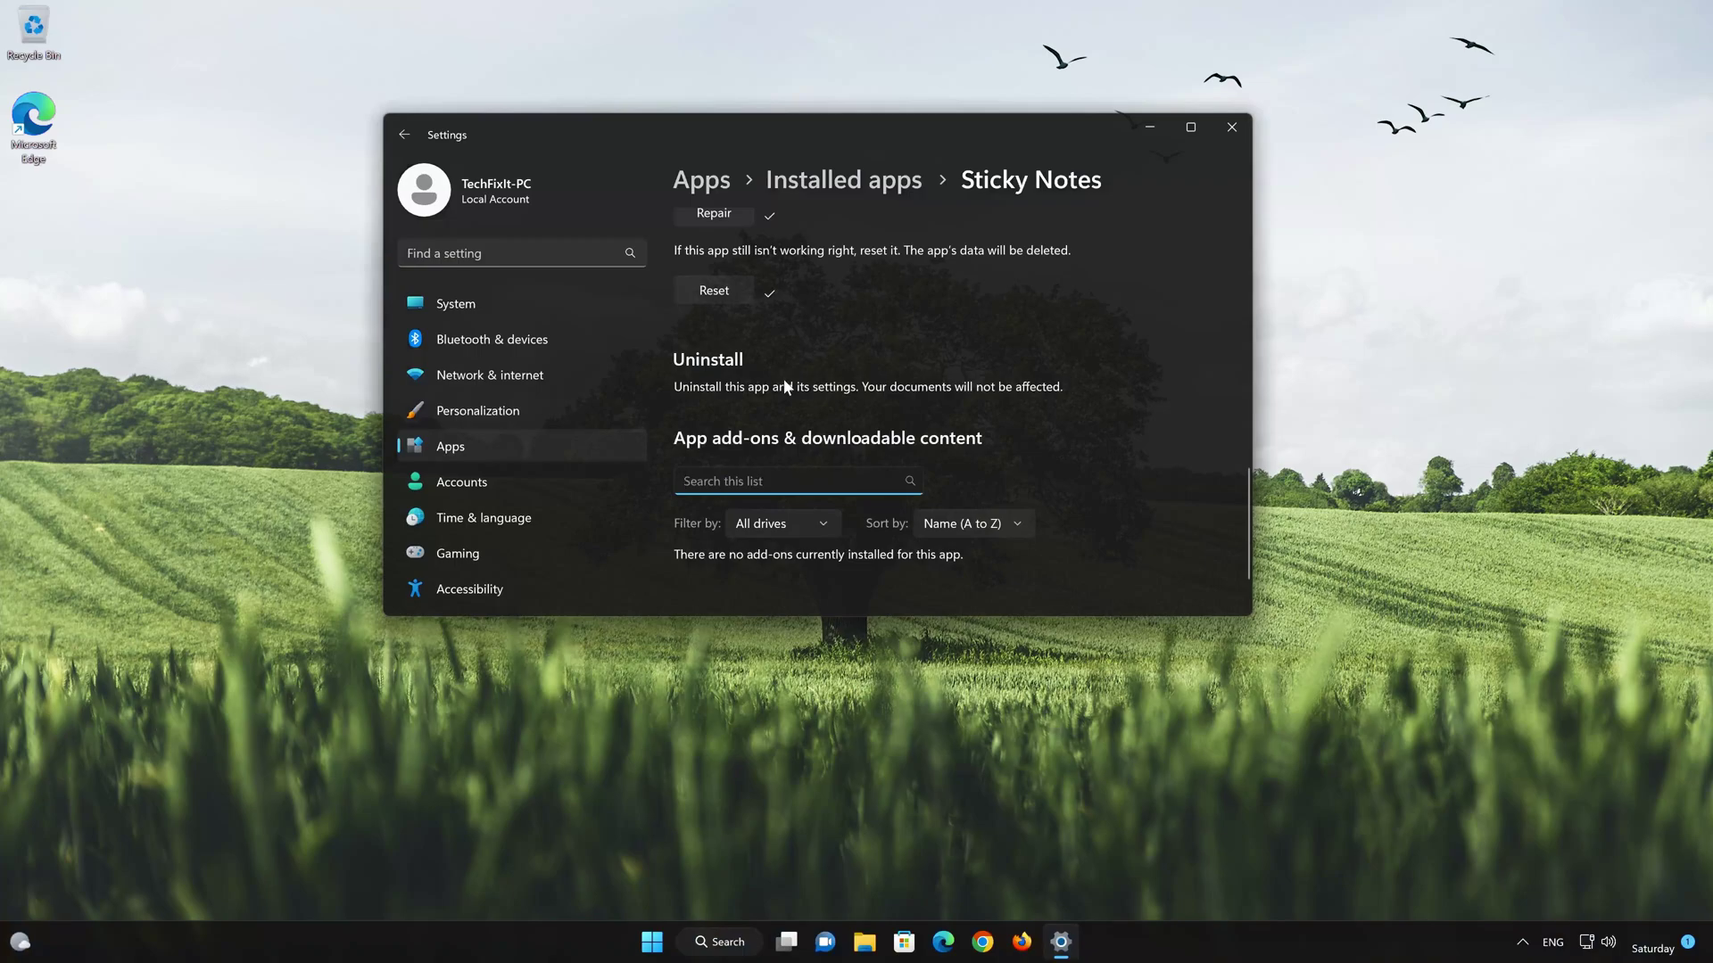
click(1232, 127)
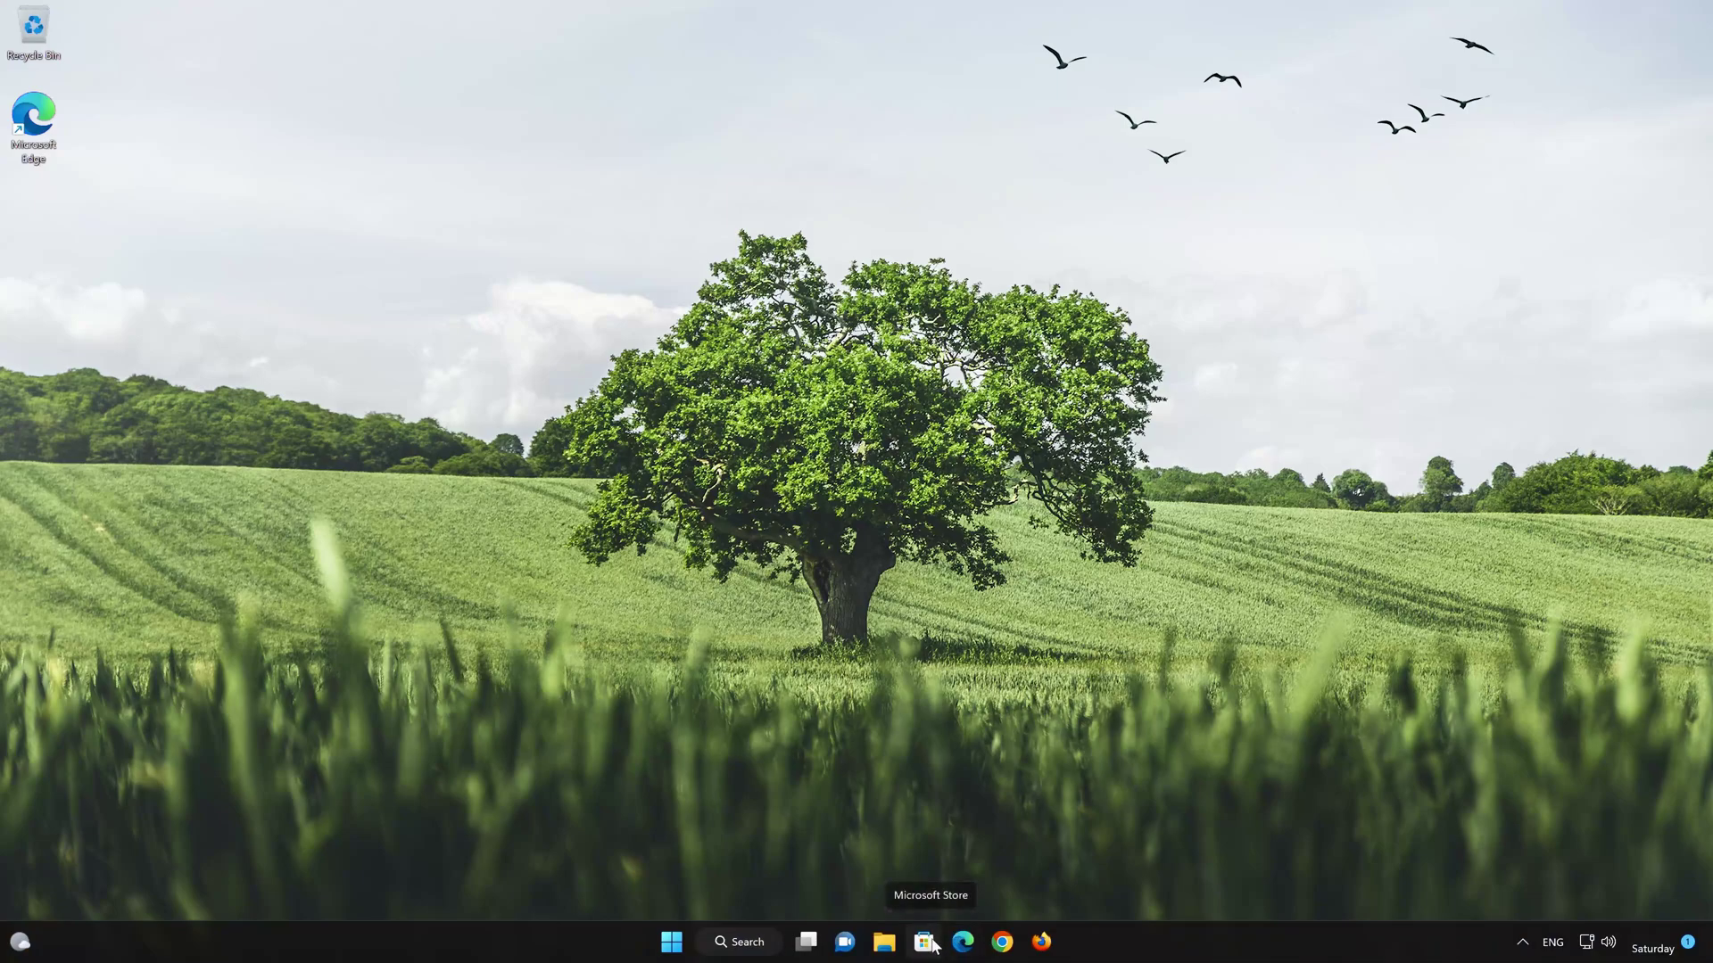
Launch Microsoft Store, reposition its window, and enter 'sticky notes' in the search box
click(925, 942)
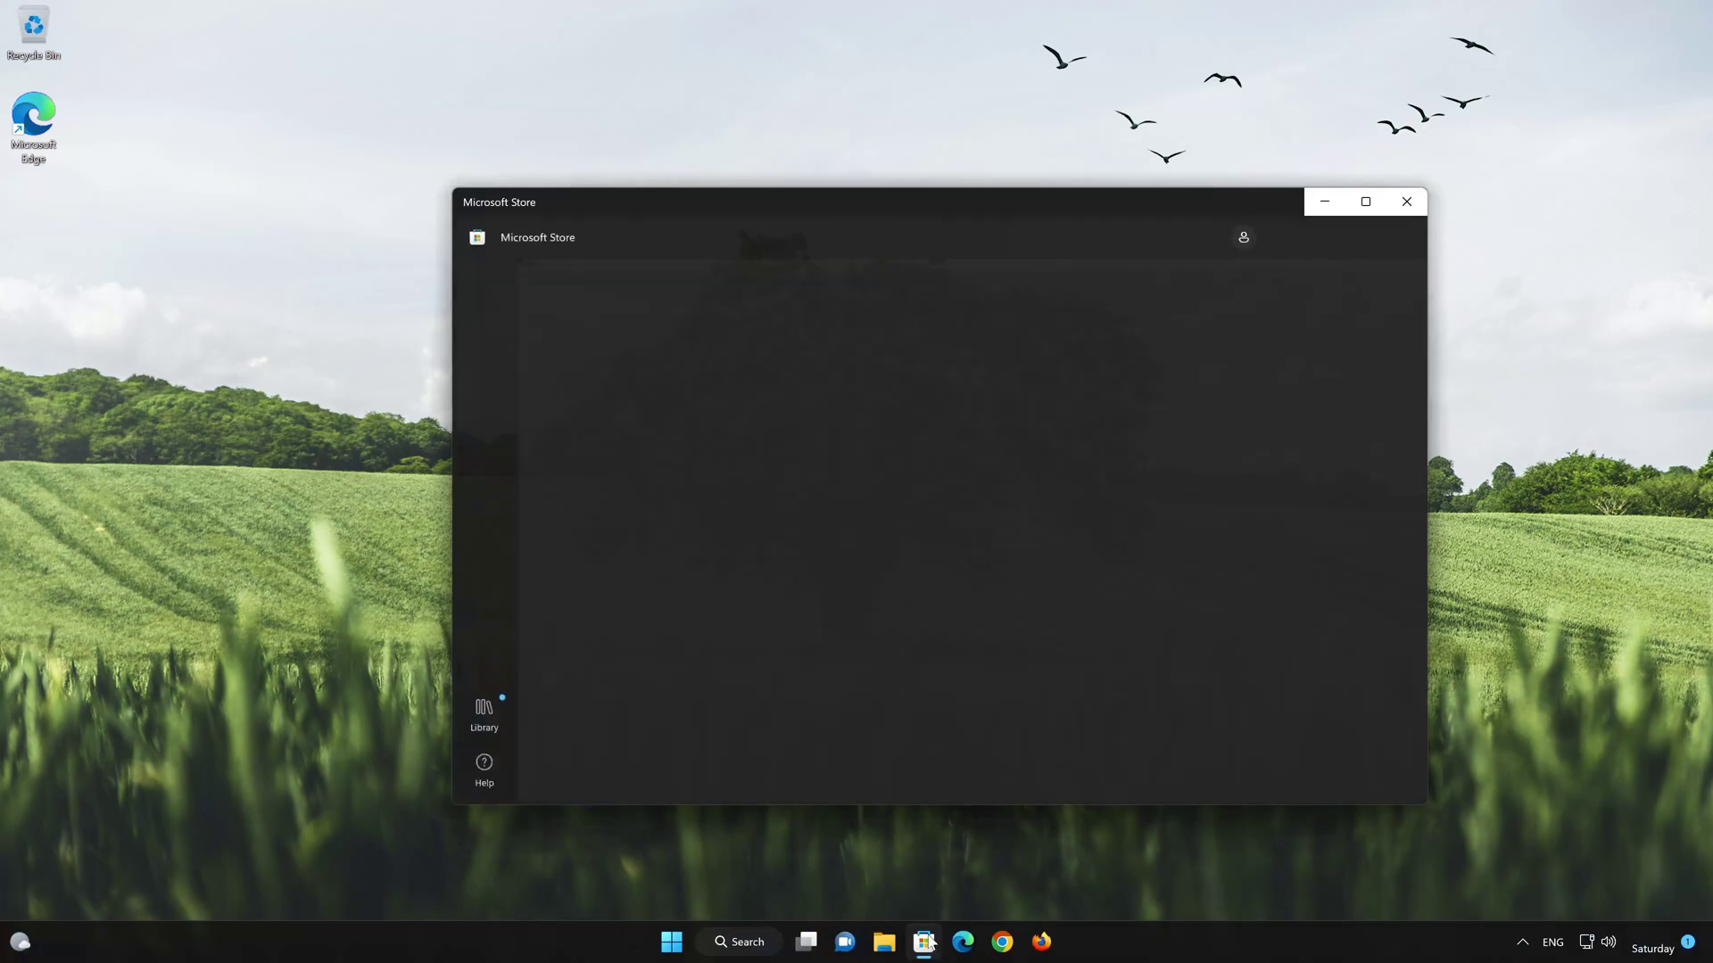
drag(630, 214, 585, 134)
click(669, 132)
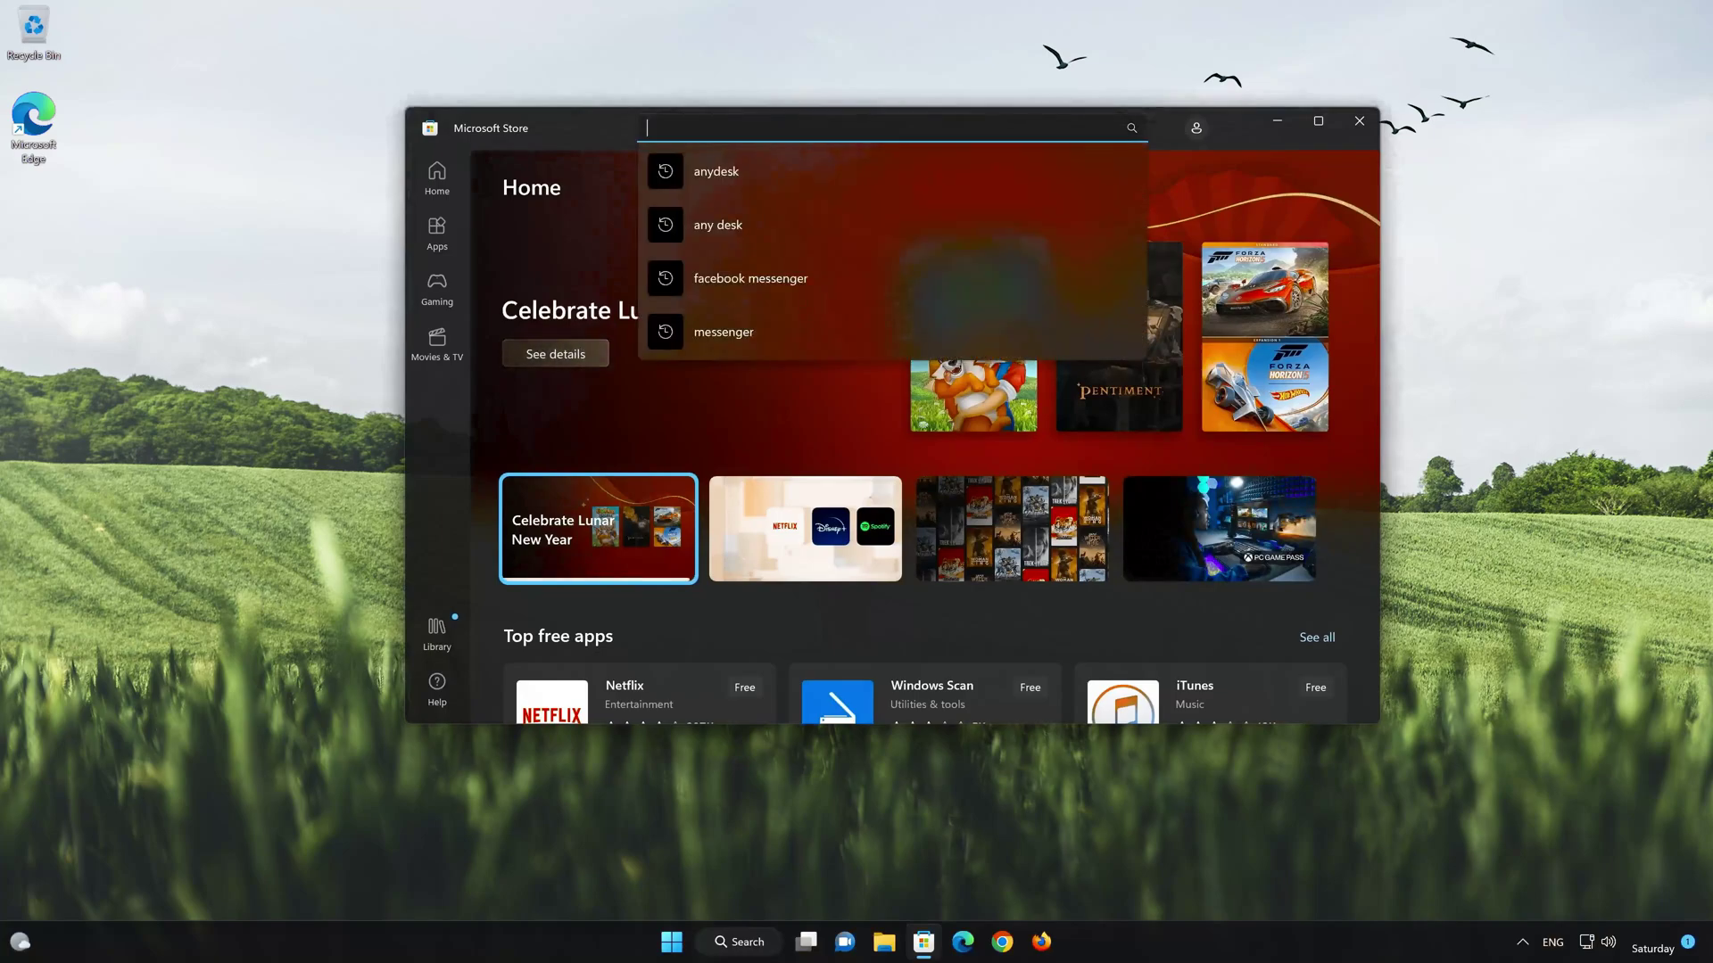
text(stick)
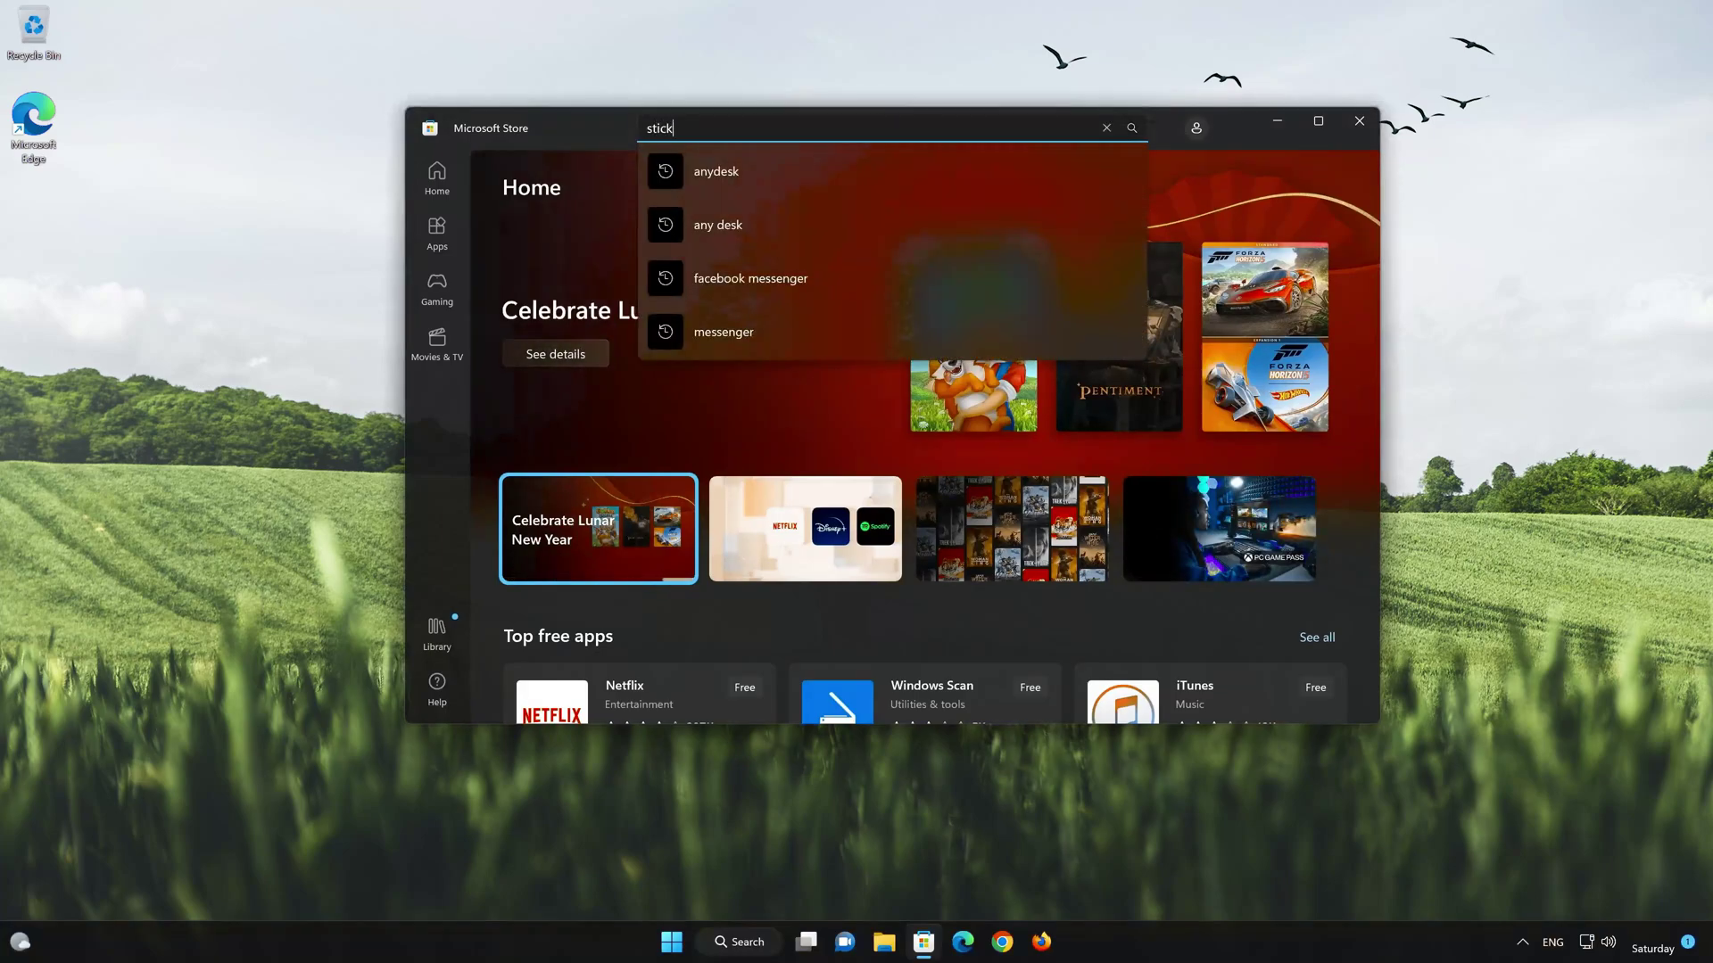
text(y notes)
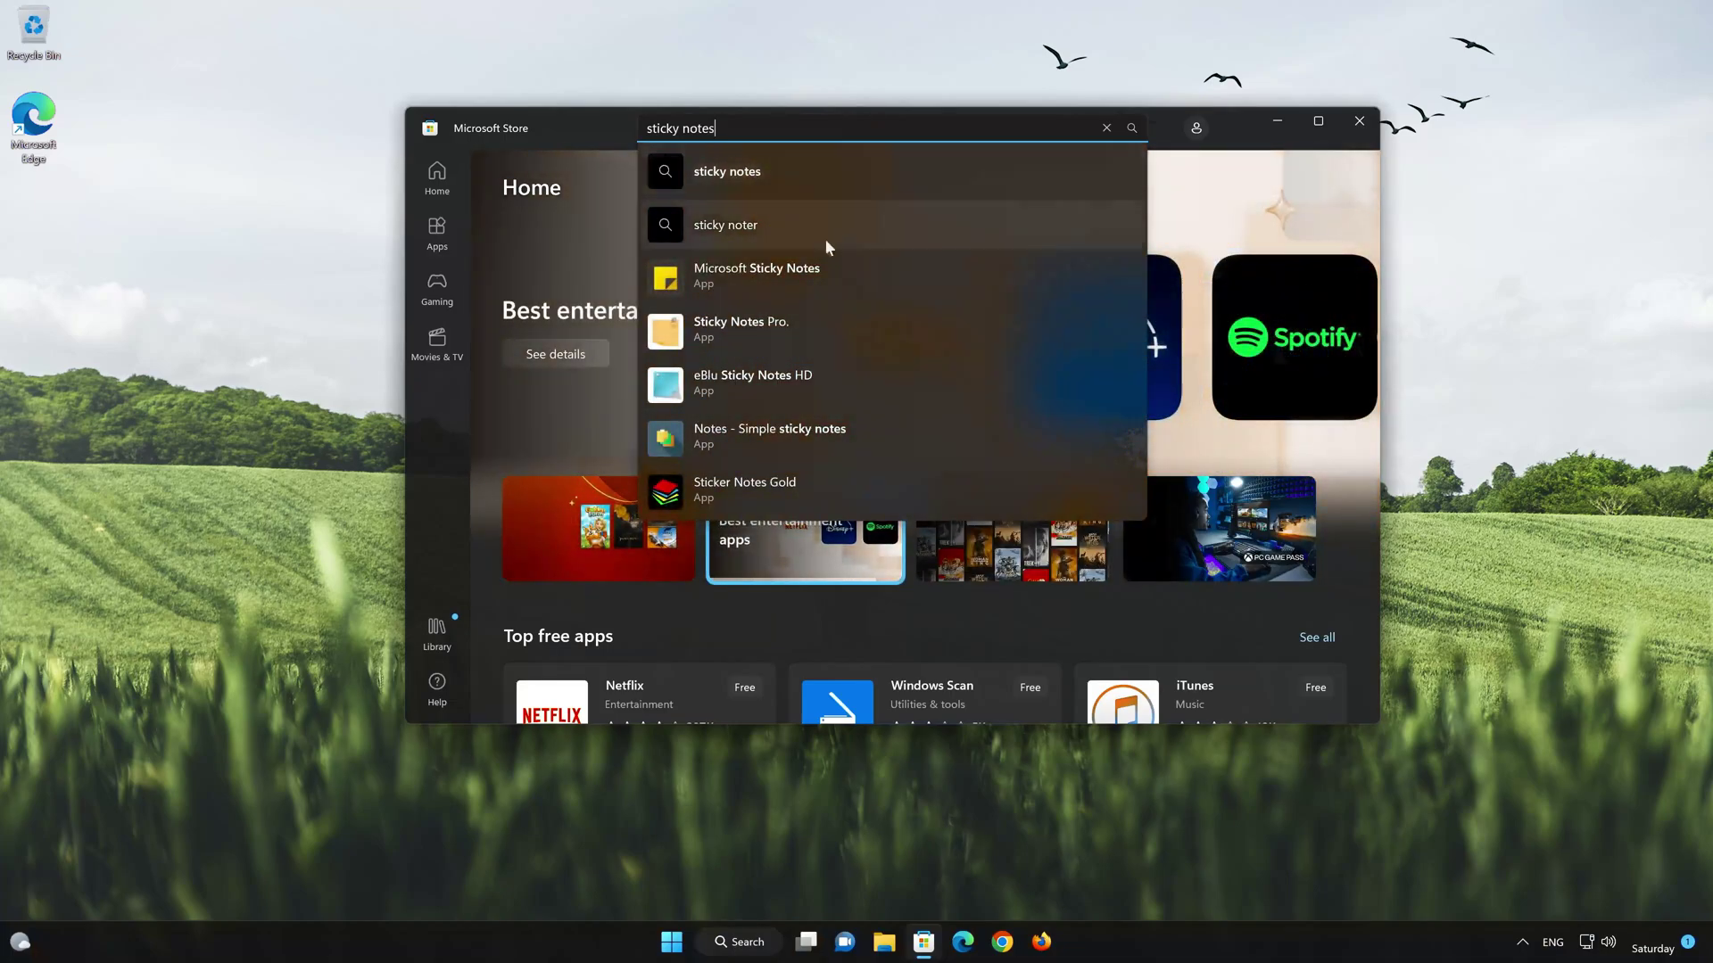
Open the Microsoft Sticky Notes Store page and install it with Get
click(768, 284)
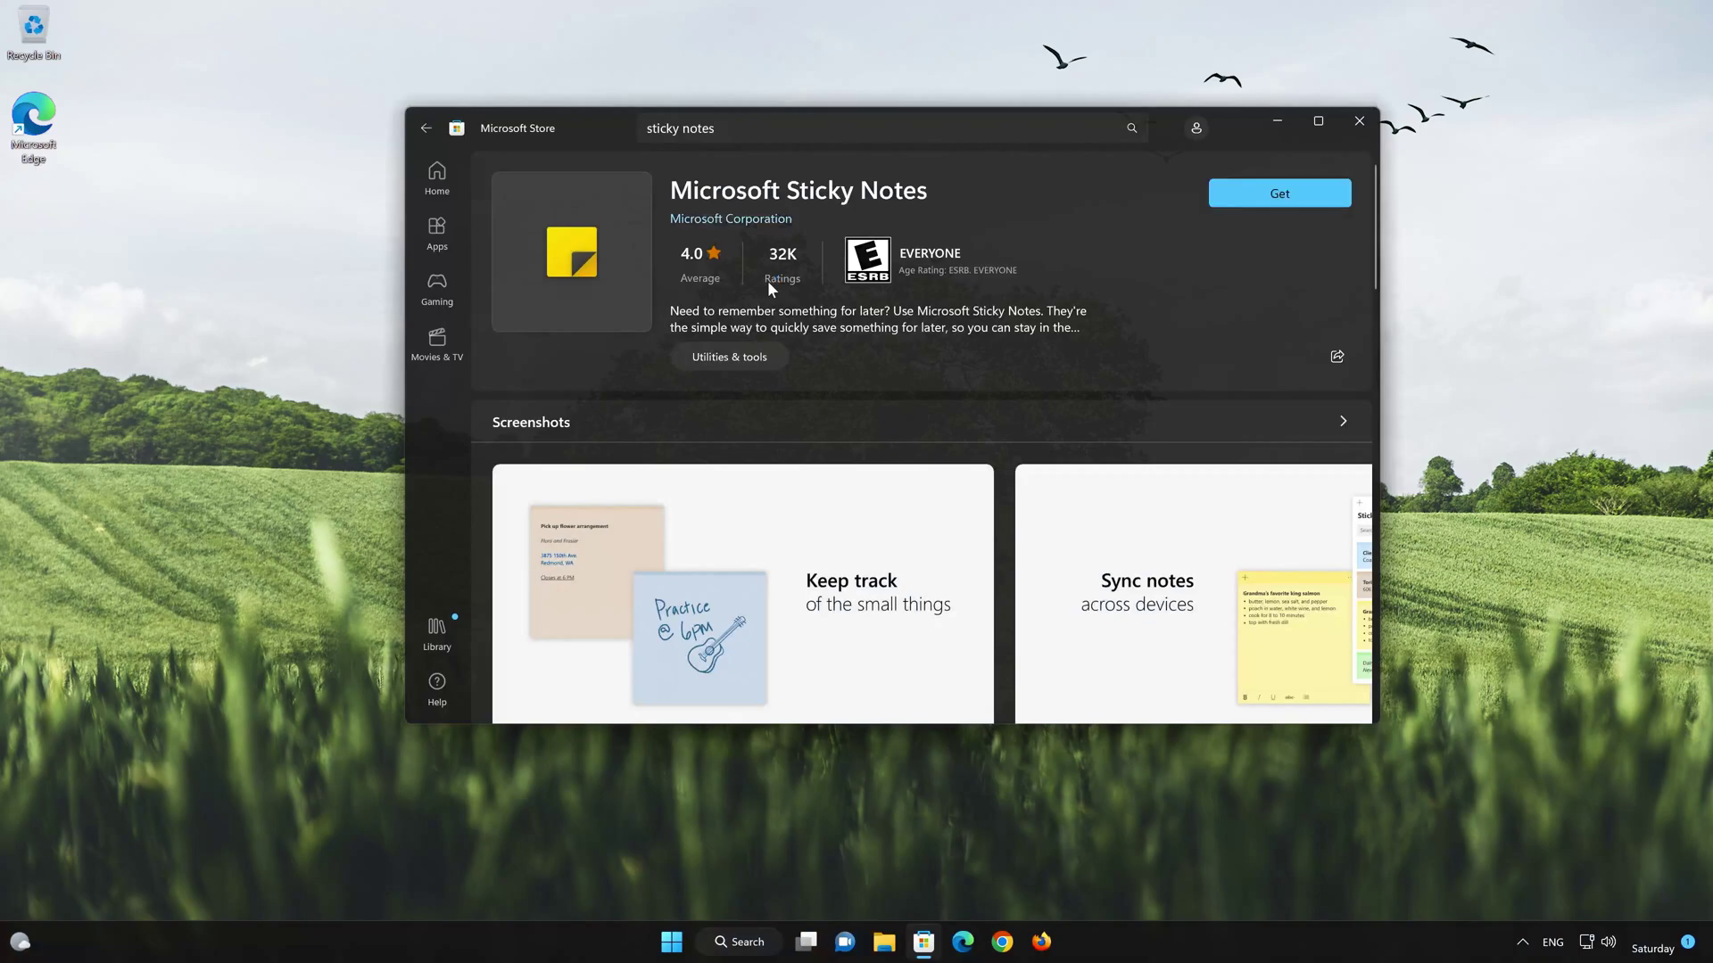
click(1286, 195)
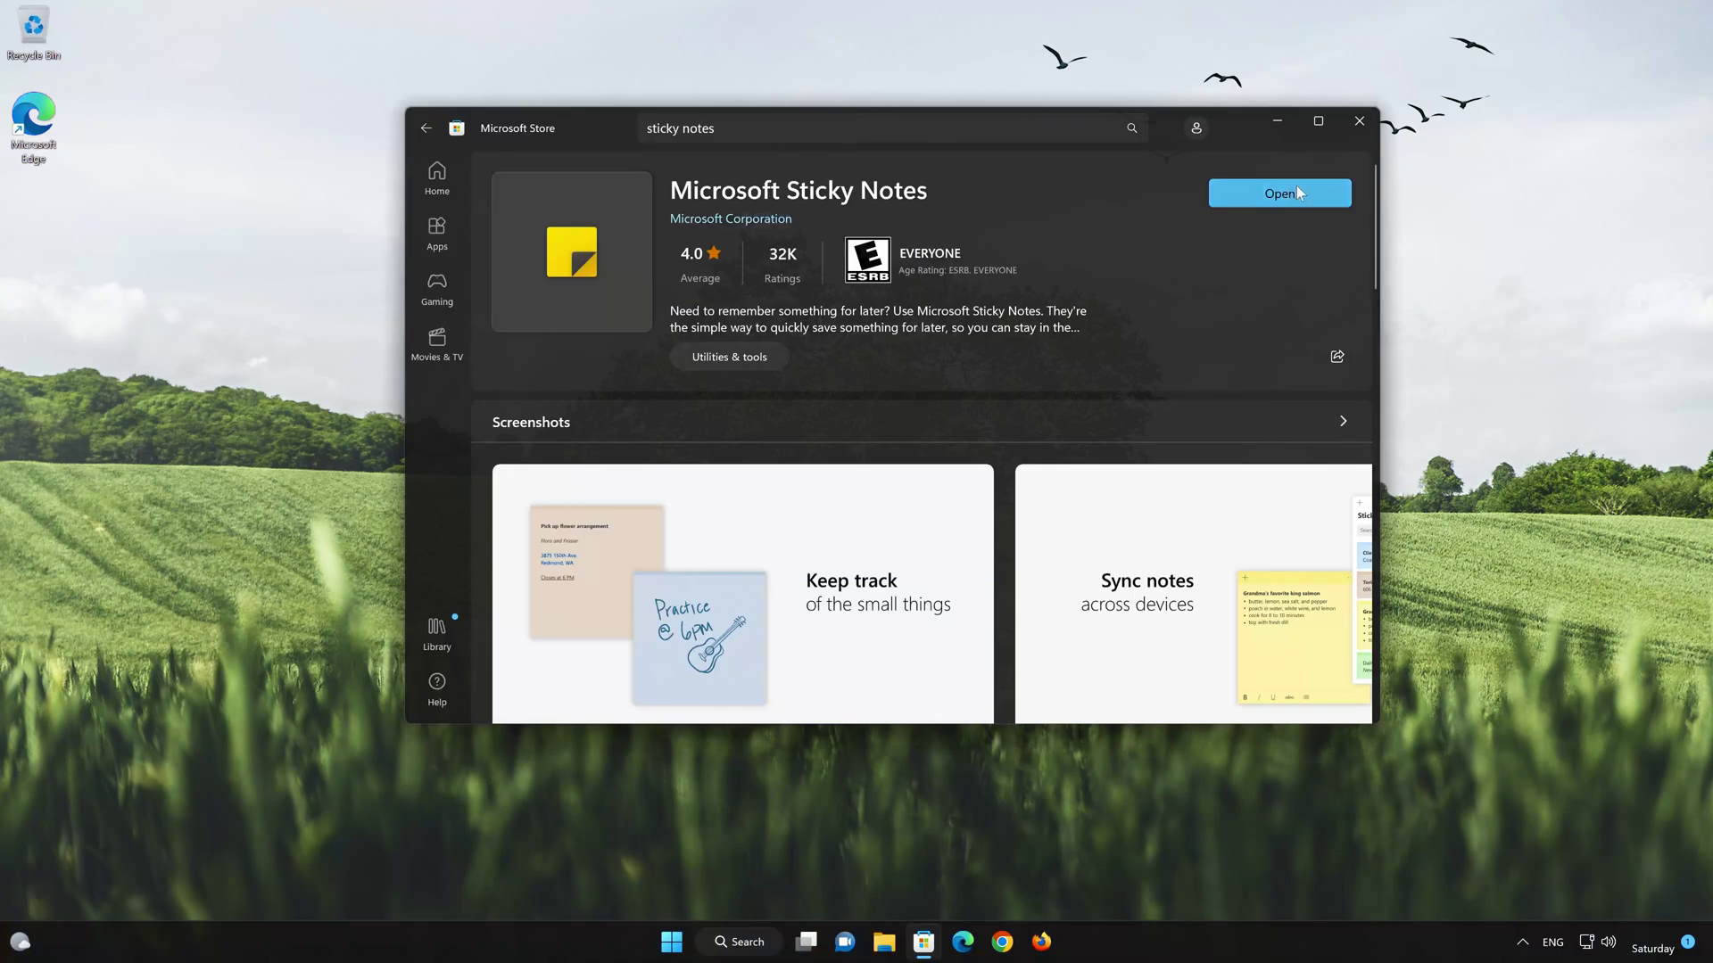
Launch the reinstalled Sticky Notes, let it update, then start and cancel the account sign-in
click(1295, 194)
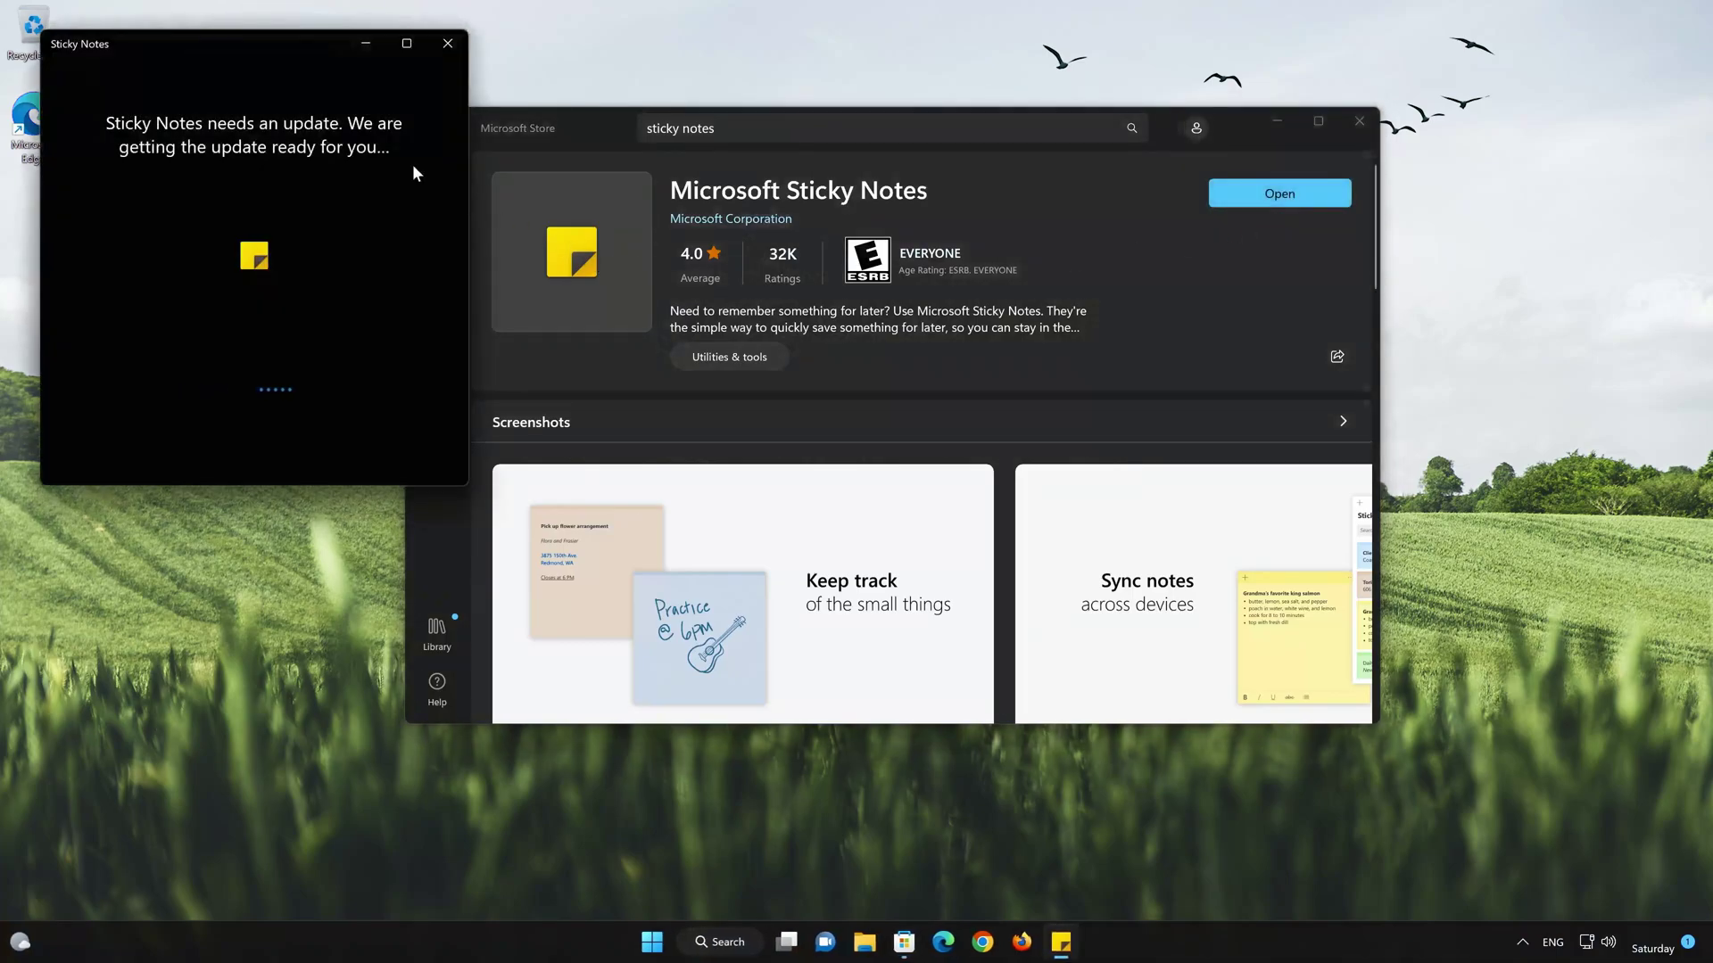
drag(267, 41, 900, 187)
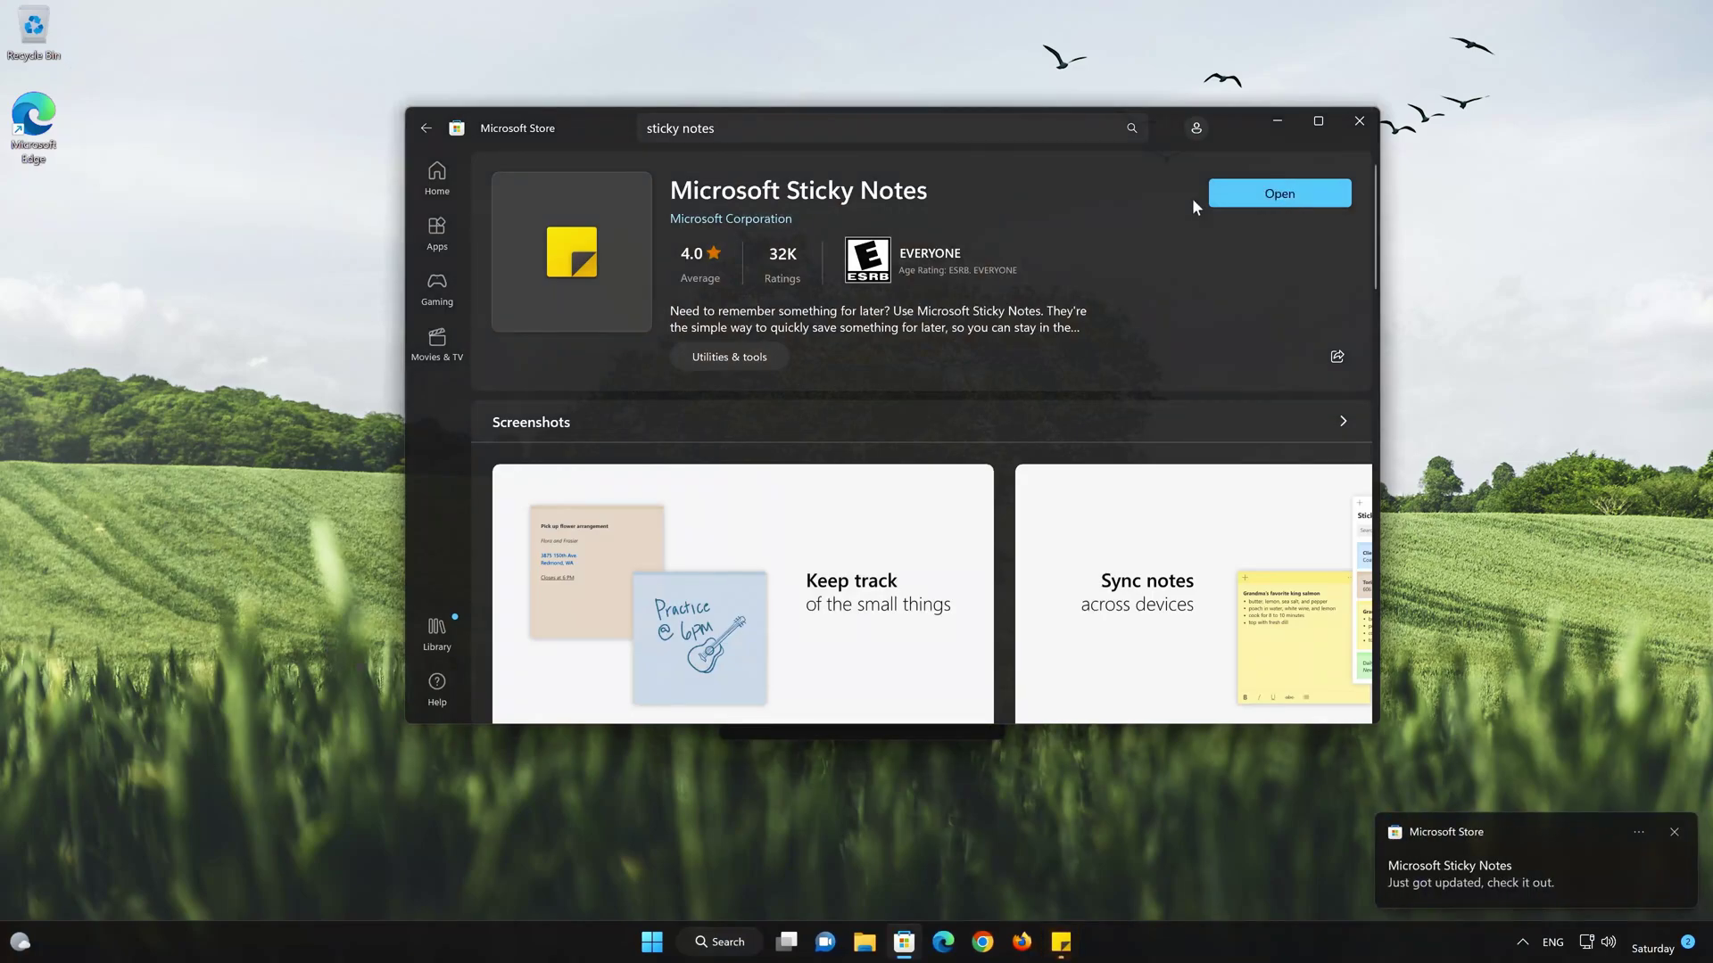
click(1074, 954)
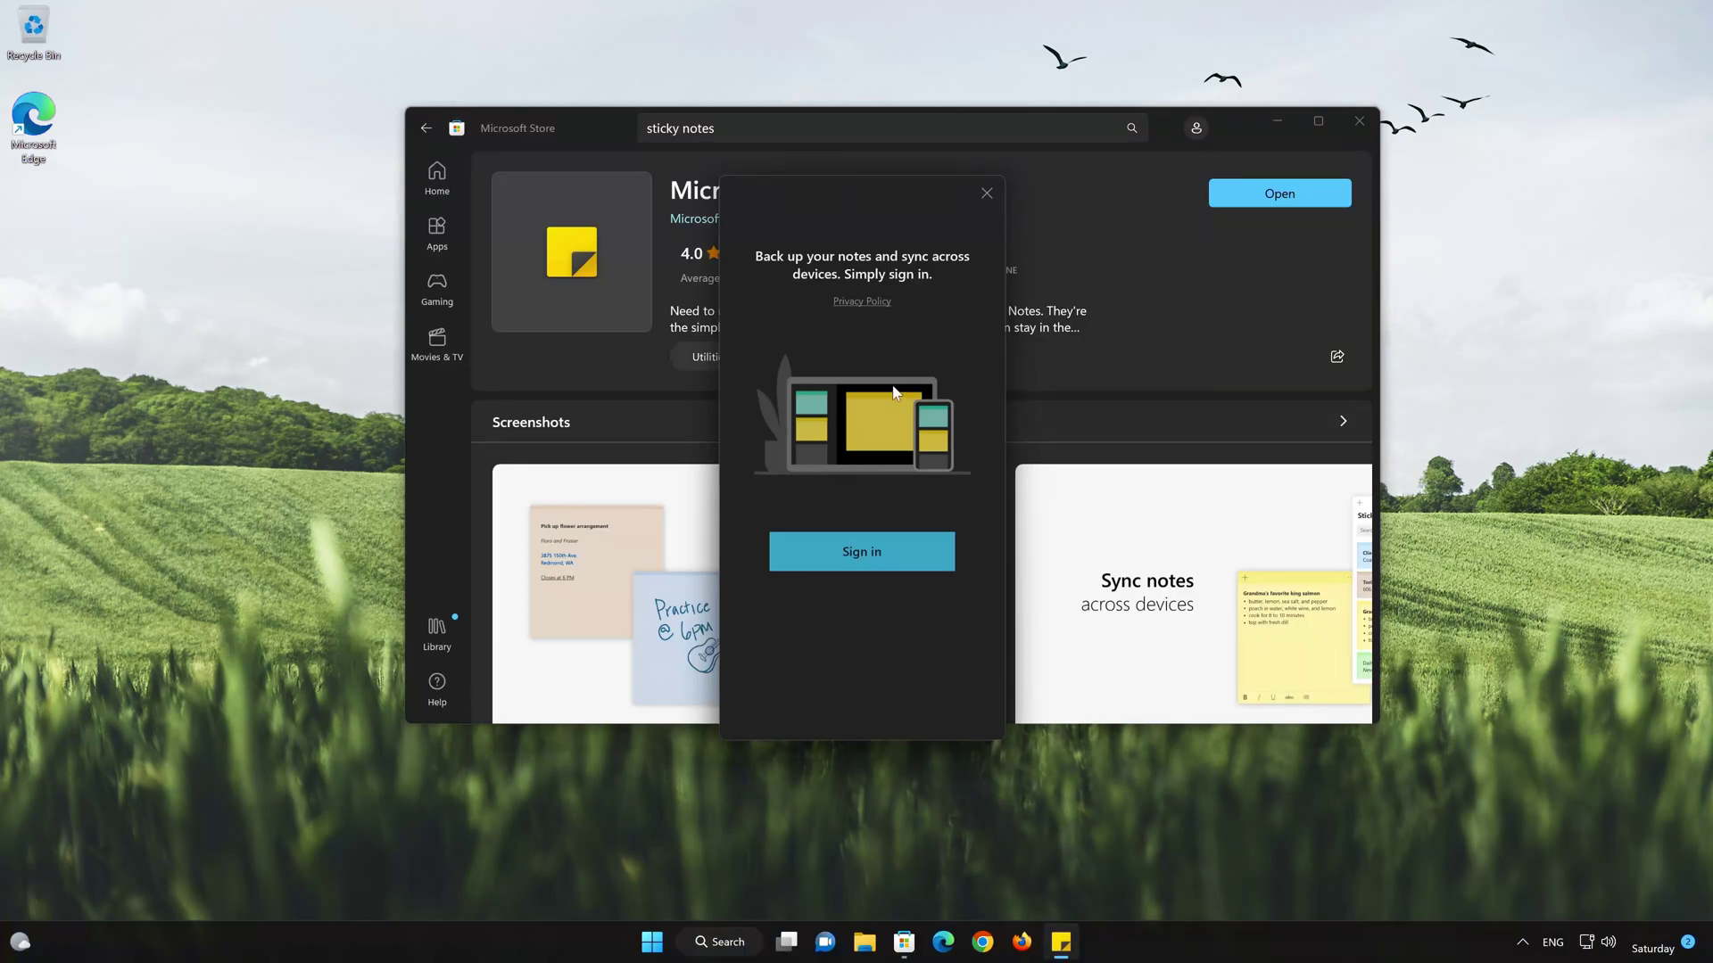
click(860, 556)
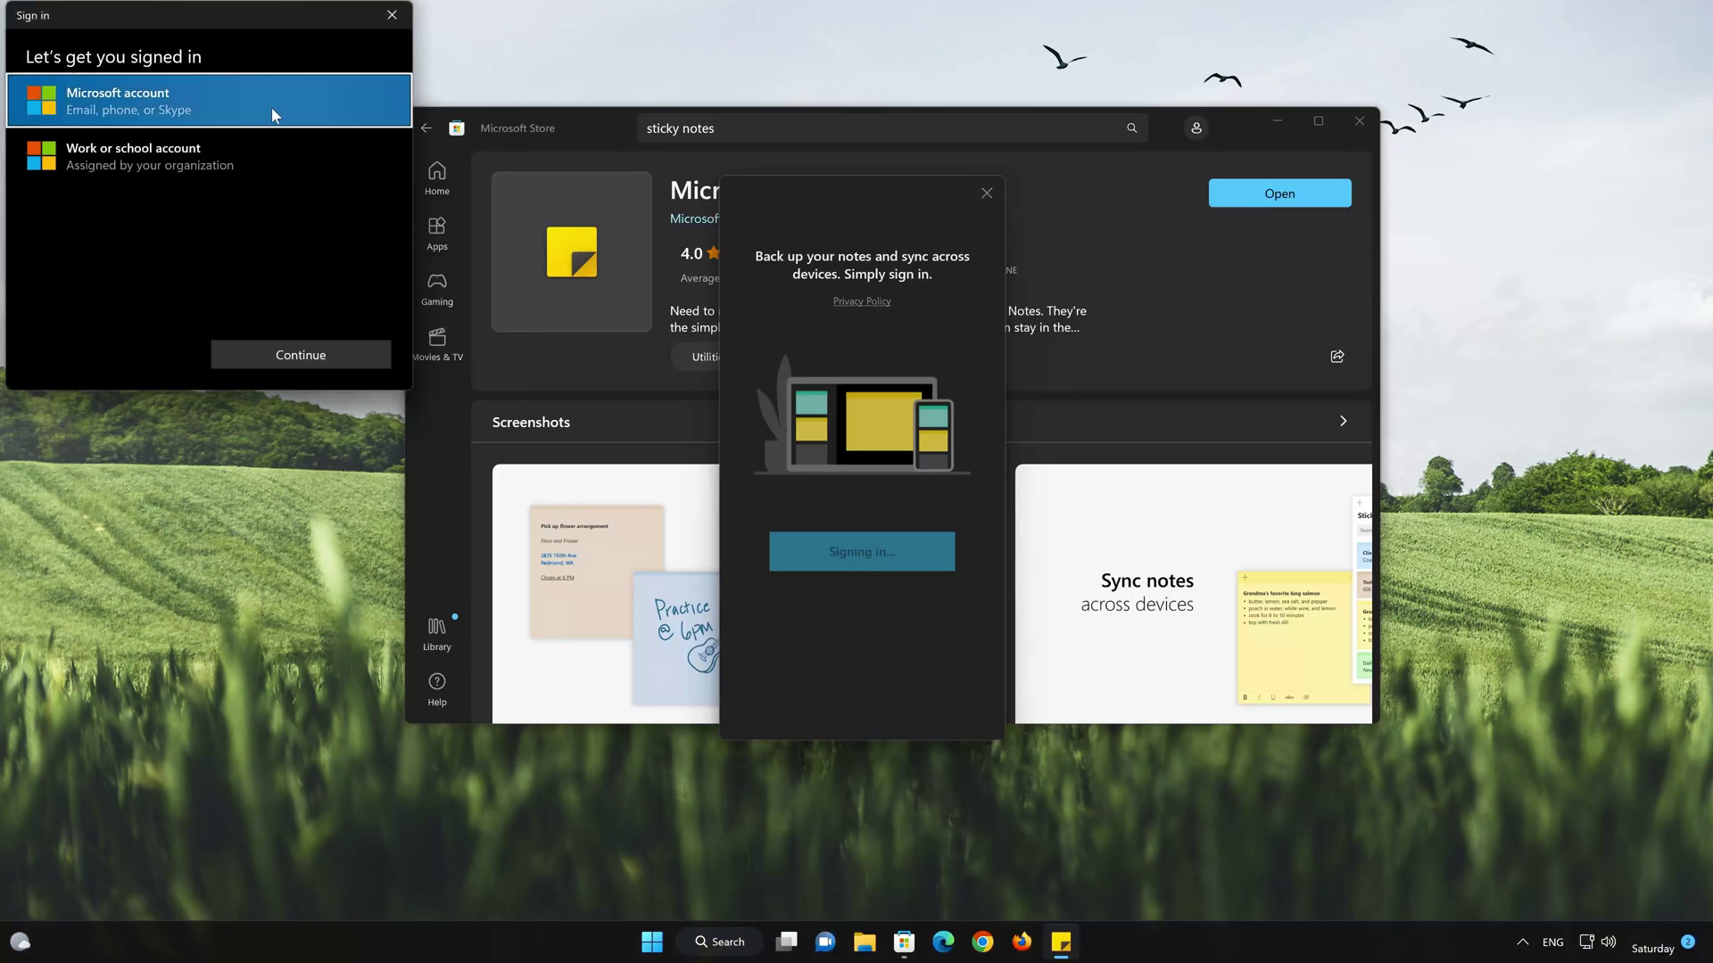
click(391, 15)
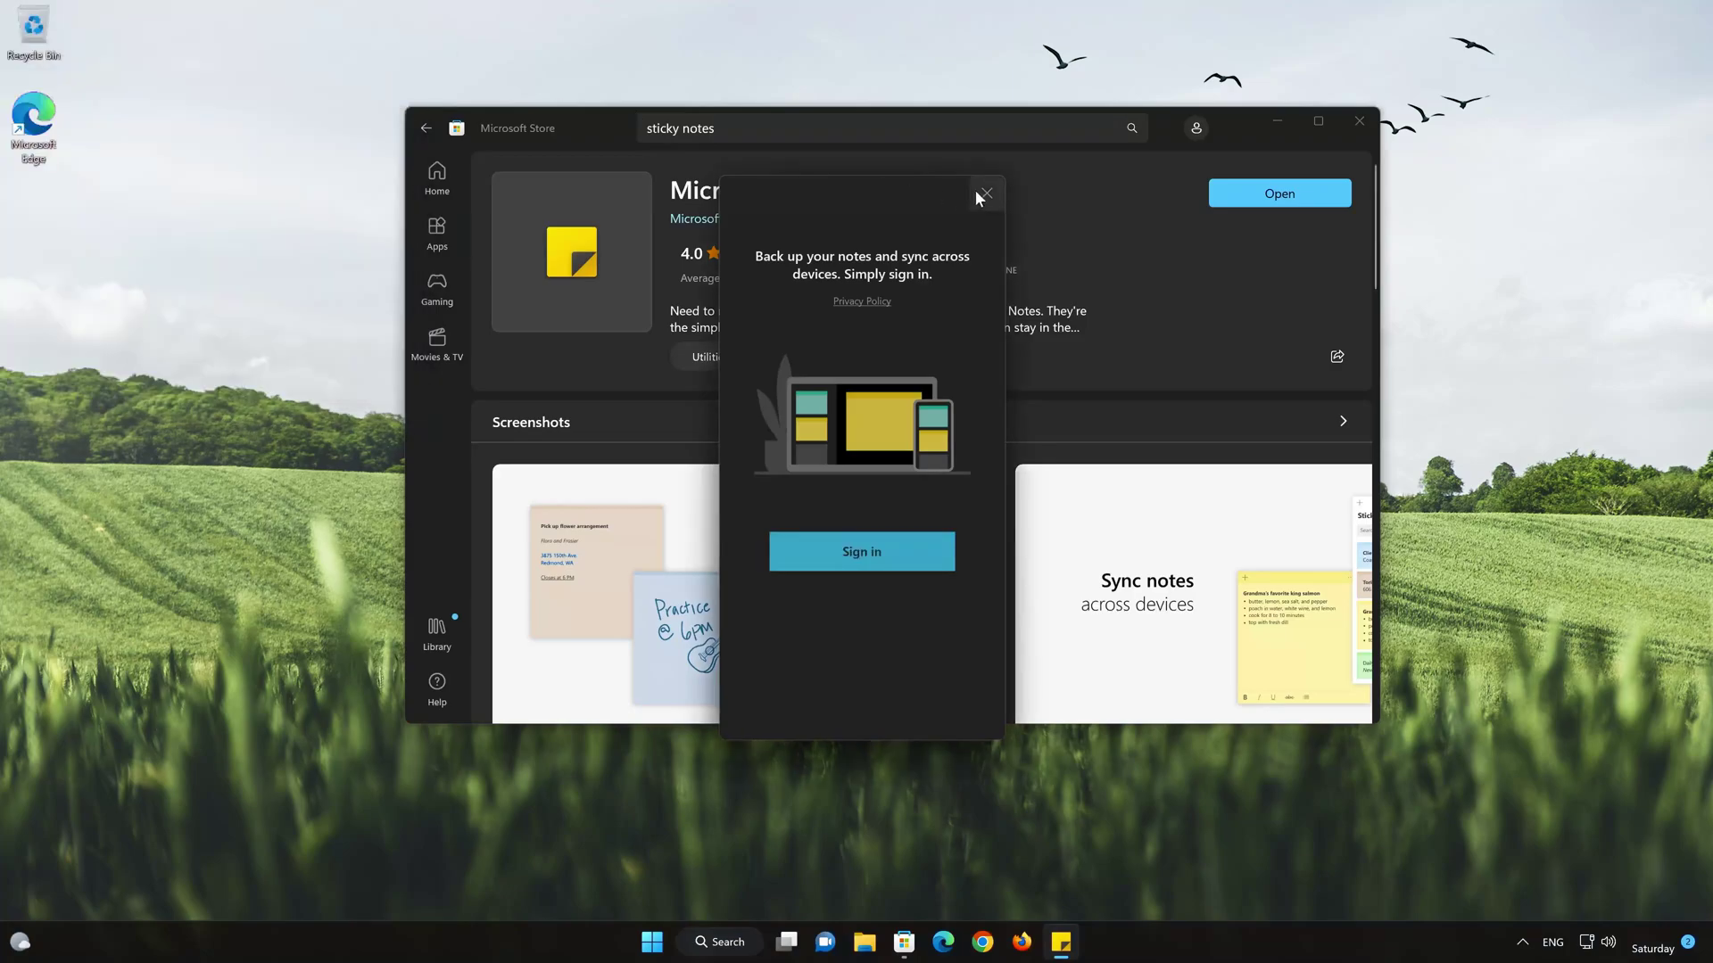
Dismiss the sync prompt, close the blank note and tip, check the empty list, and close Sticky Notes
click(1244, 186)
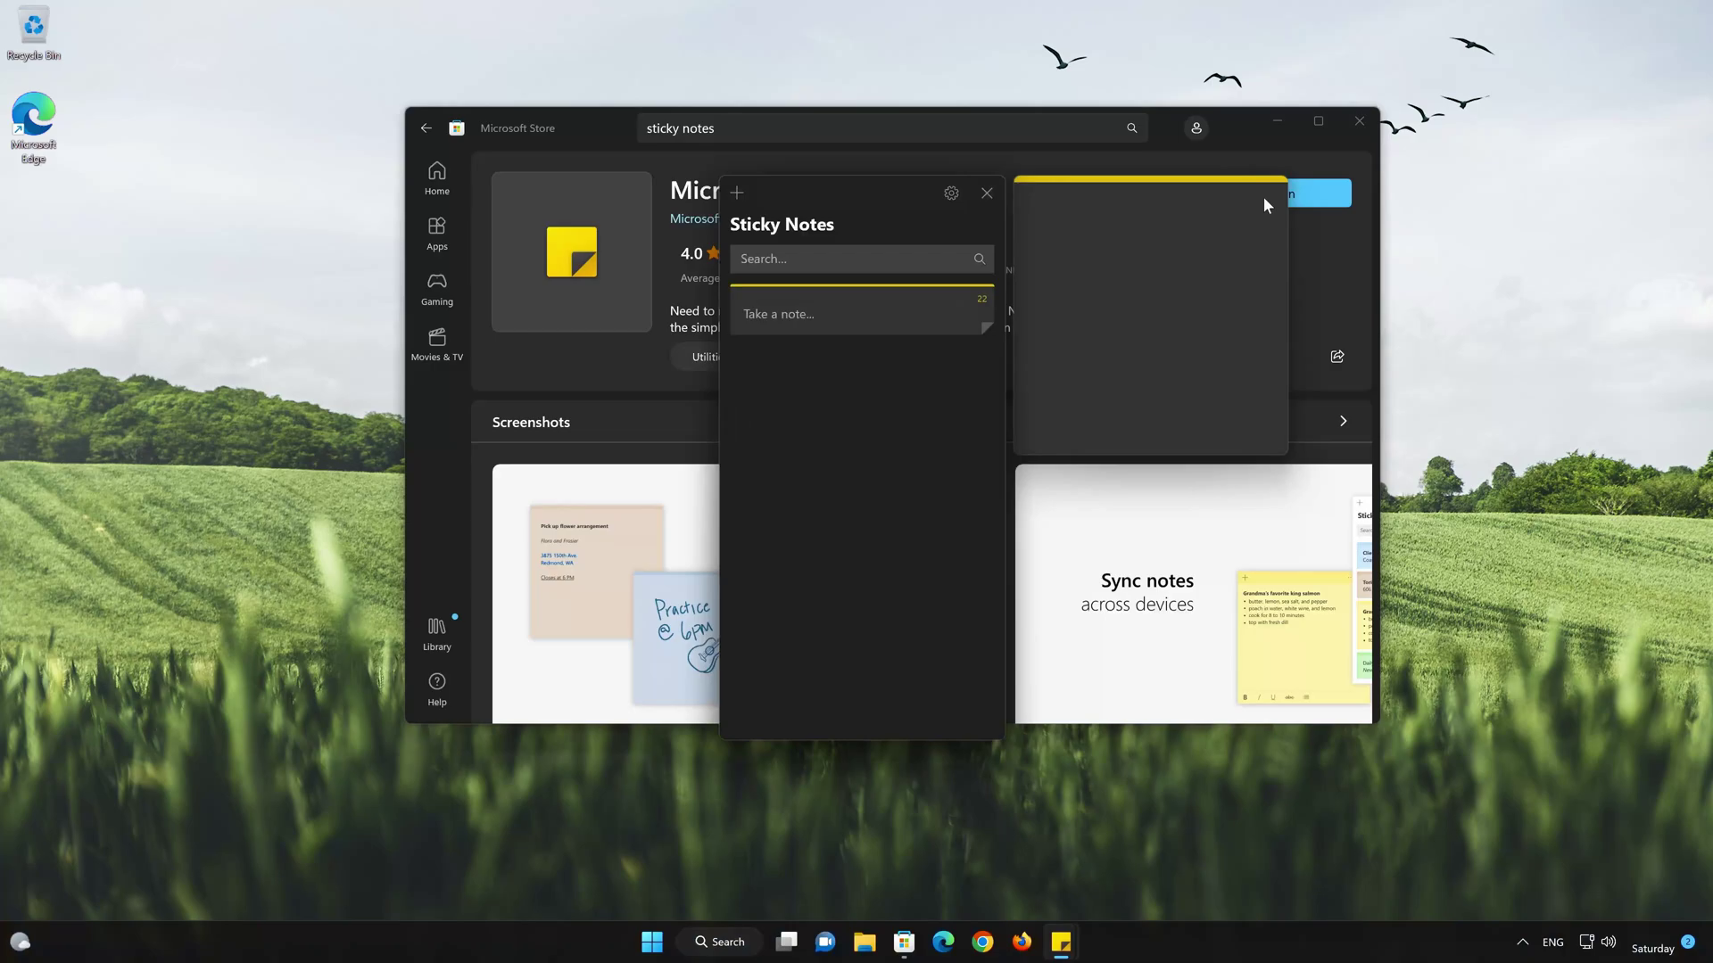
click(987, 195)
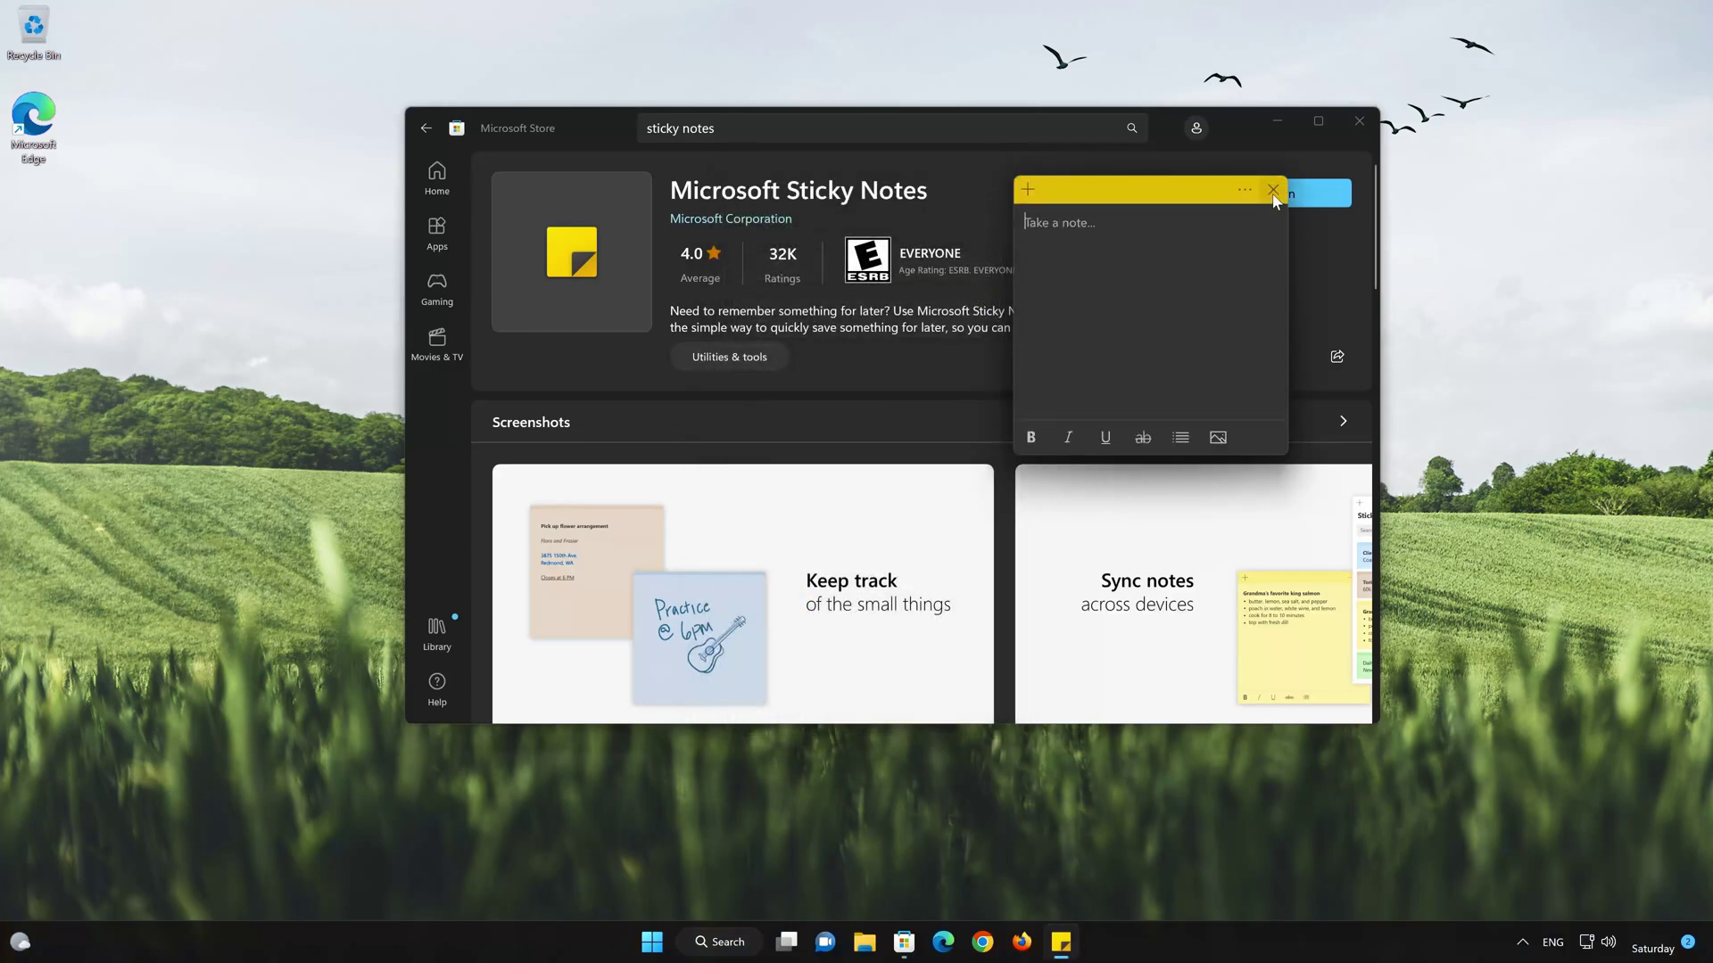
click(1274, 198)
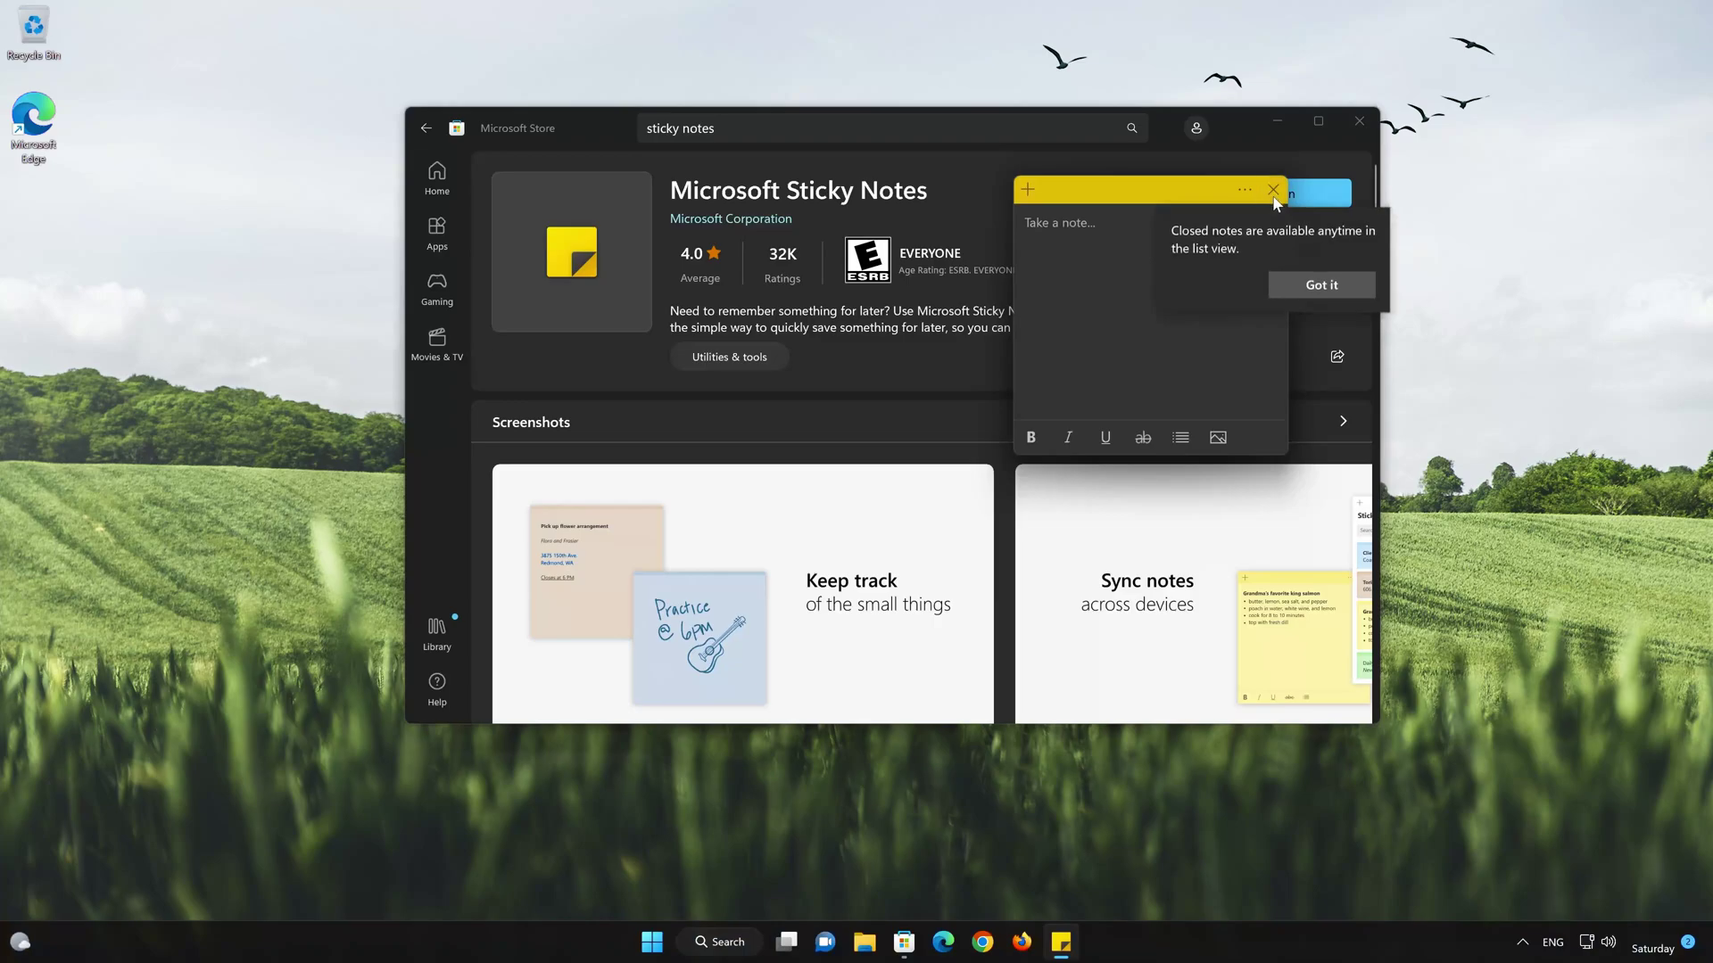
click(1316, 291)
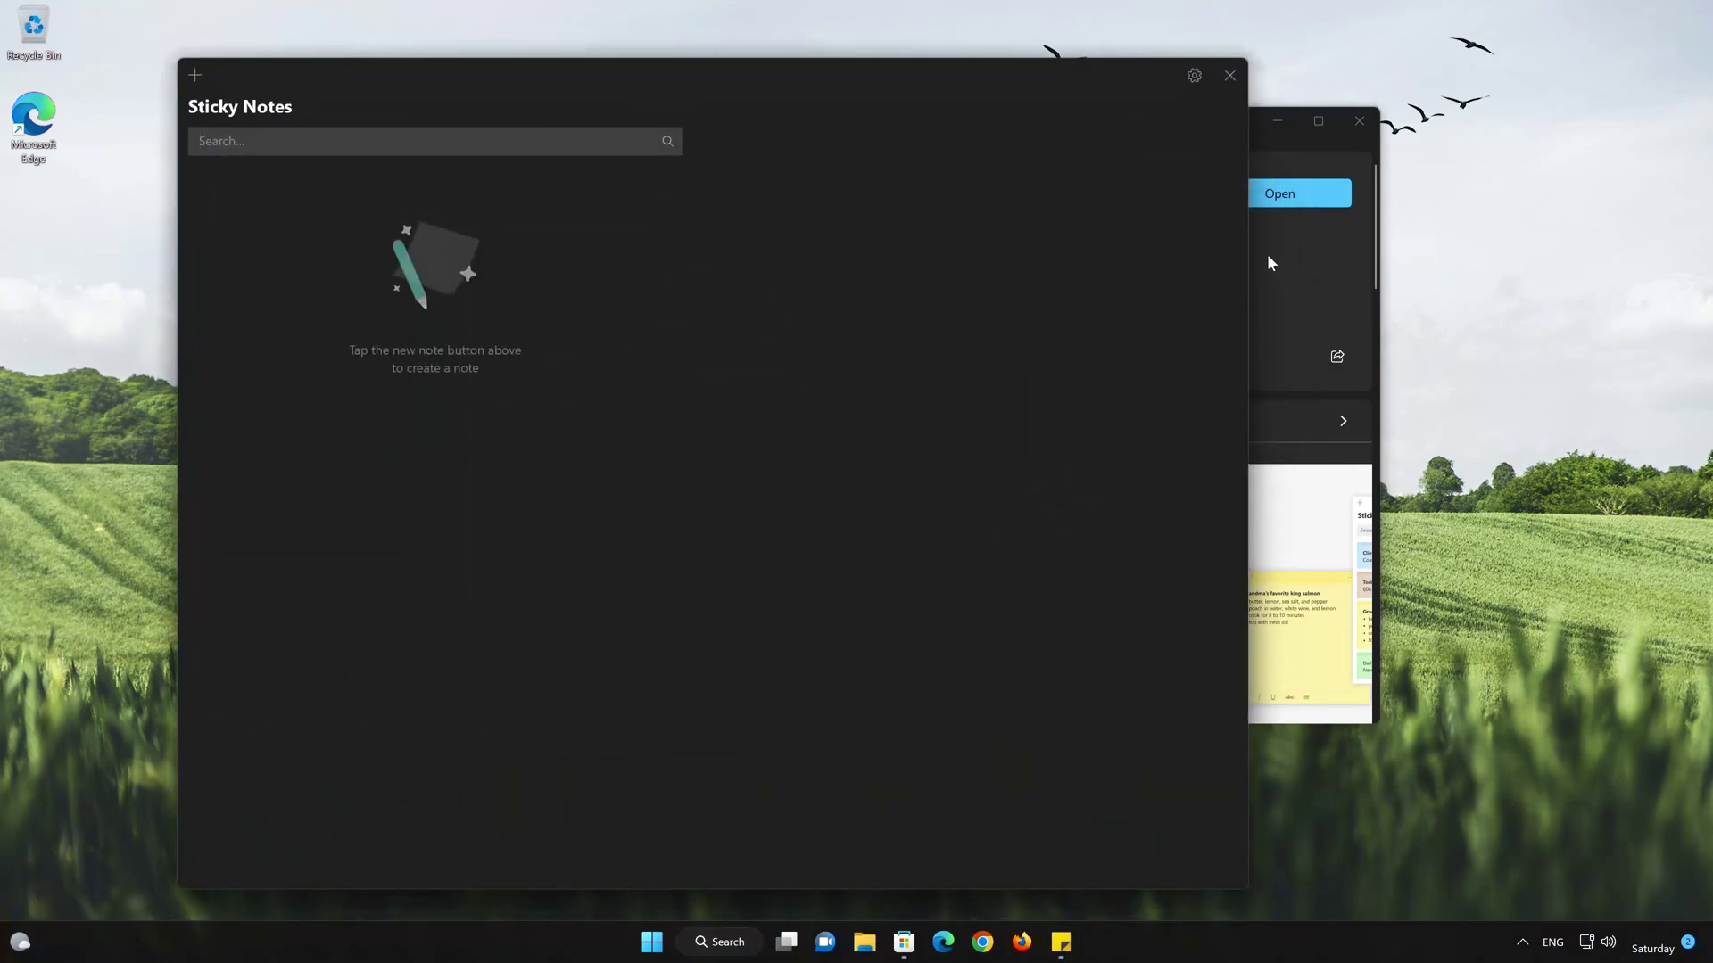
click(1230, 77)
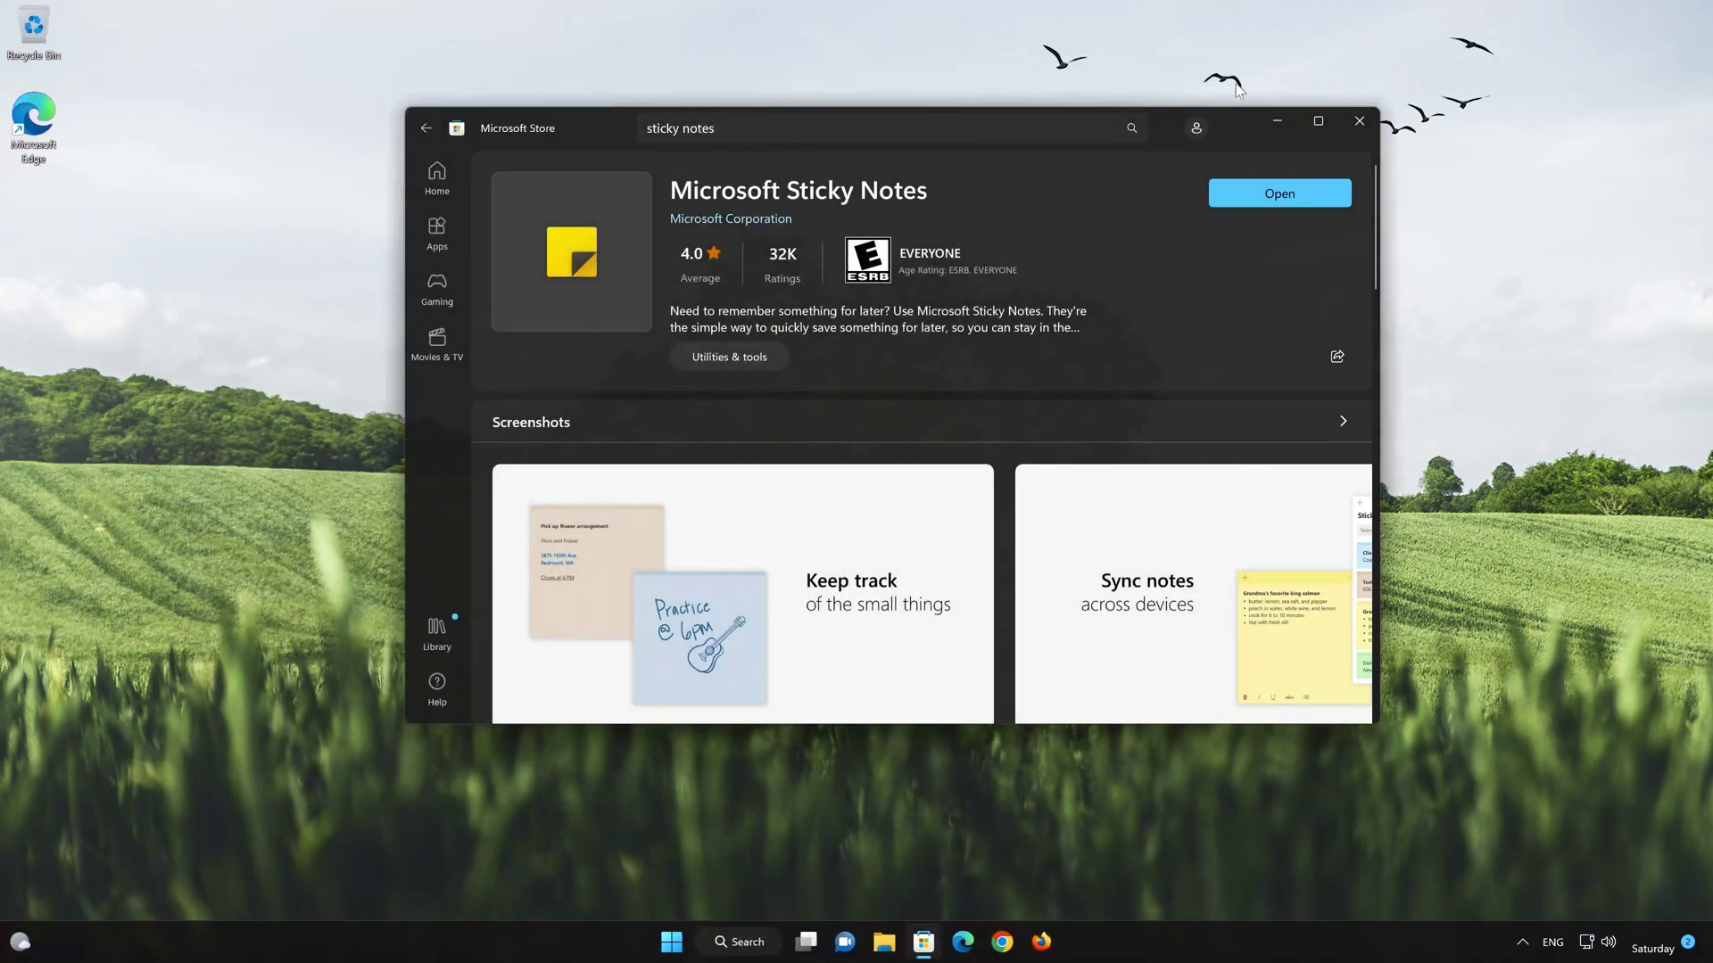
Close the Microsoft Store window
click(1359, 123)
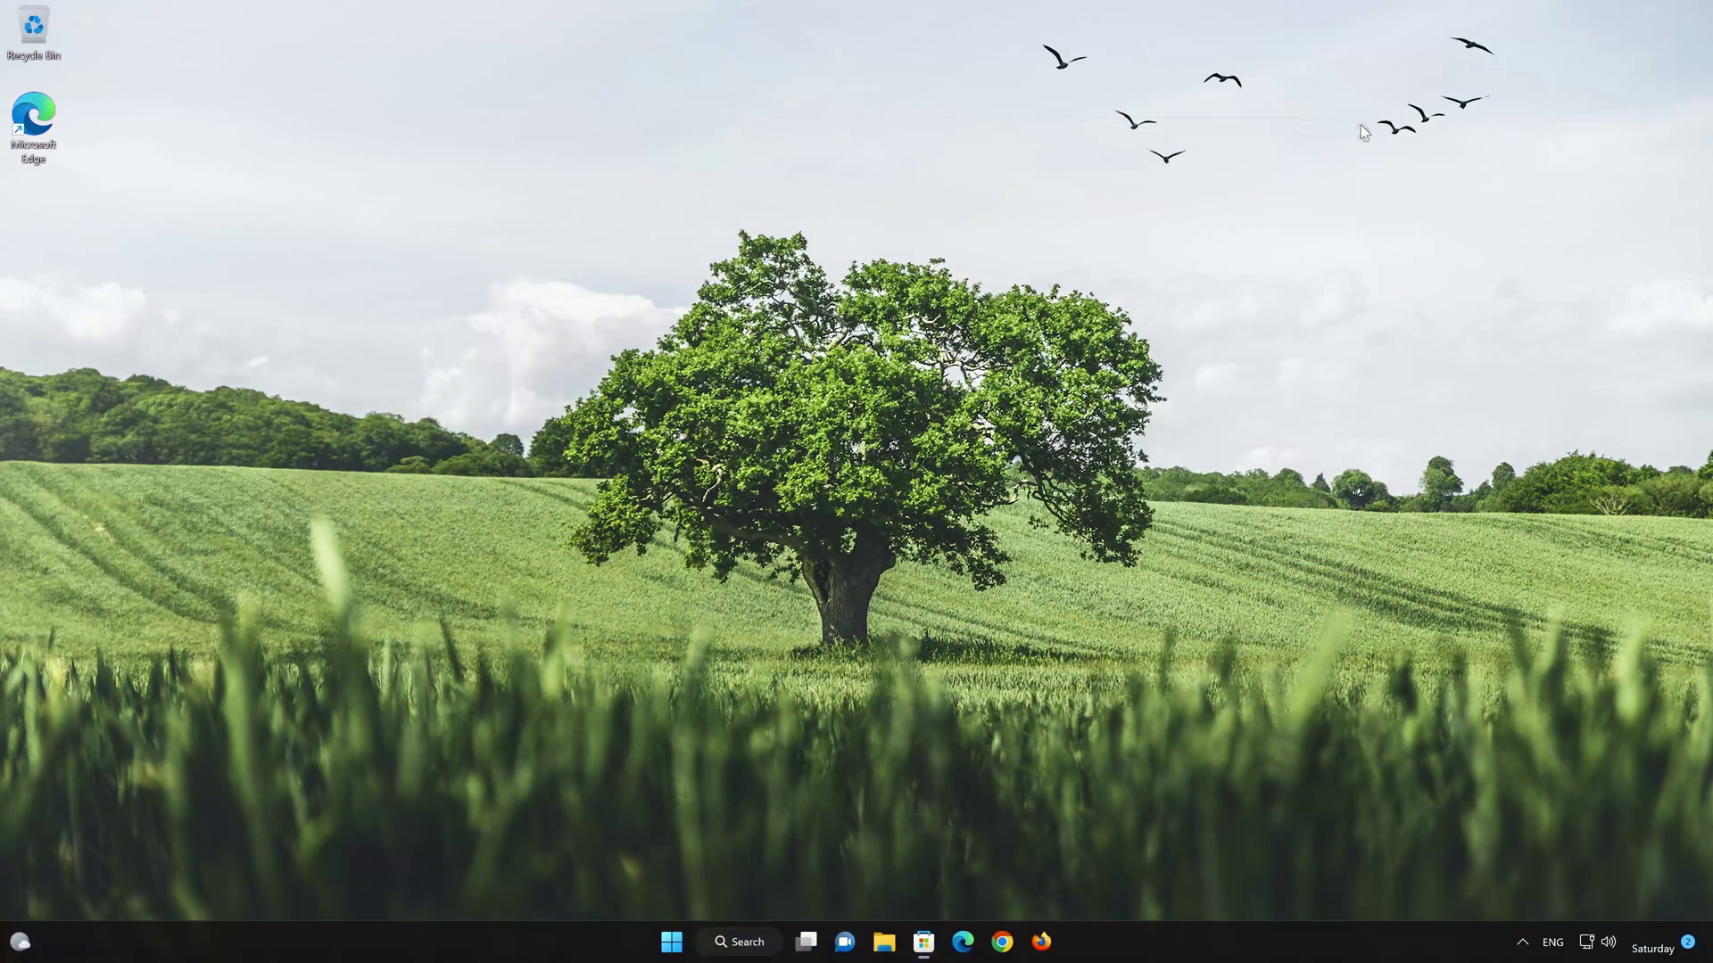